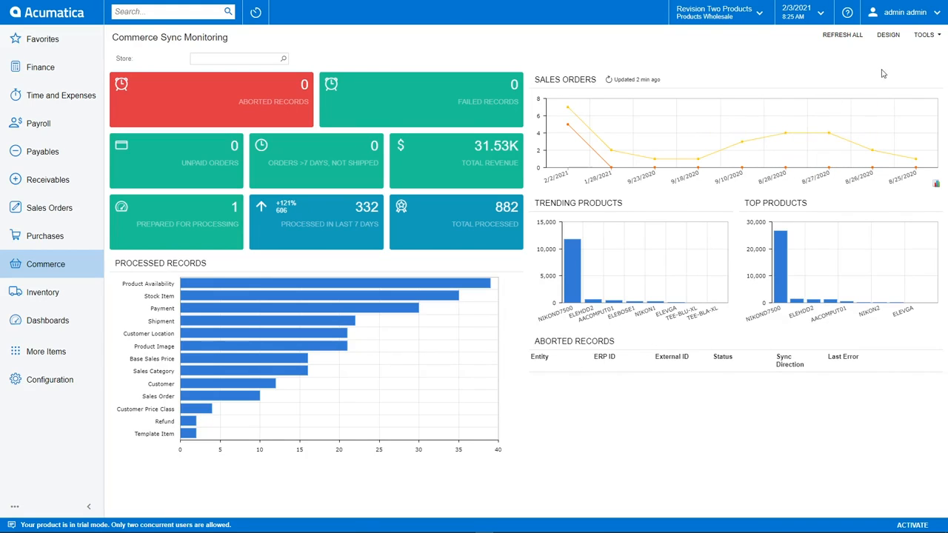
Open the Commerce Sync Monitoring dashboard in design mode to inspect its widget layout, and return to normal view
click(885, 41)
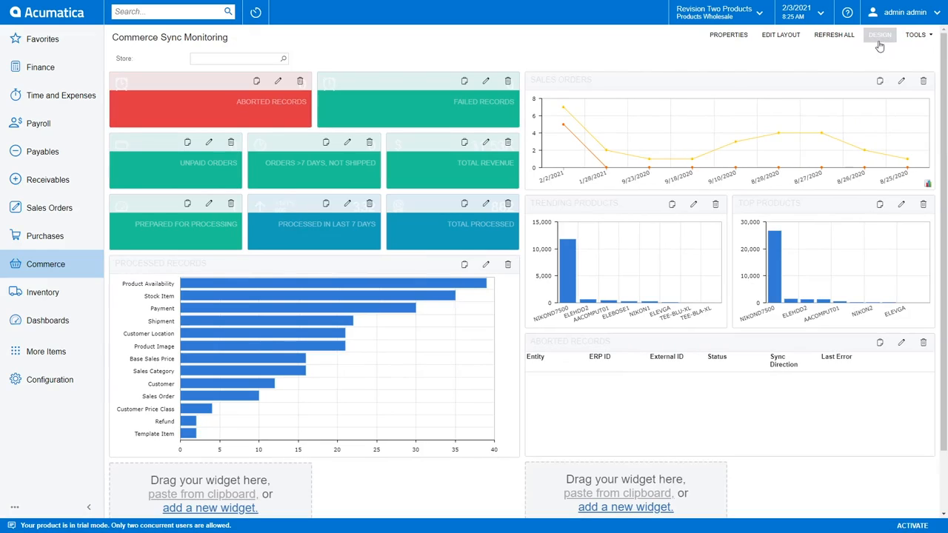
mouse_move(731, 80)
mouse_down()
mouse_move(716, 260)
mouse_move(707, 123)
mouse_move(719, 89)
mouse_up()
click(880, 35)
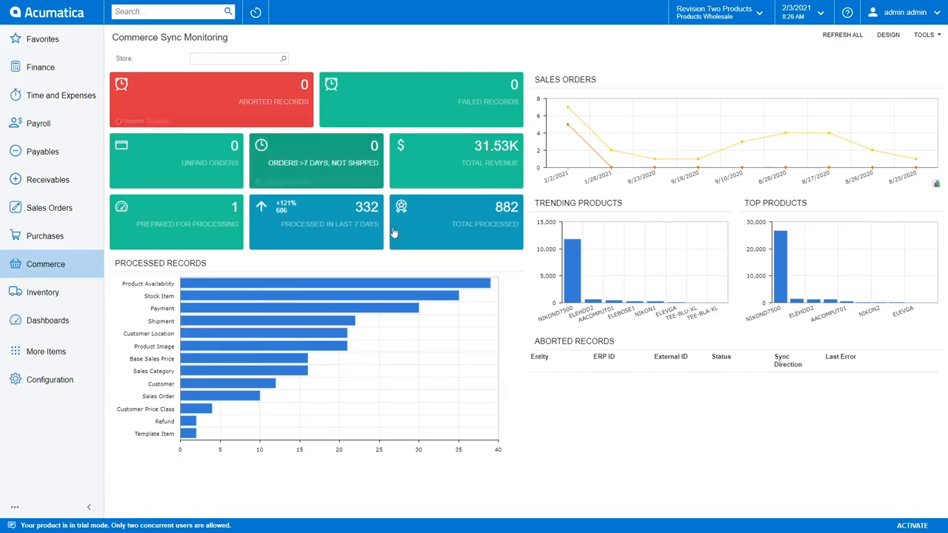
Filter the Commerce Sync Monitoring dashboard by the Shopify store ShopifyAcumaticaDemo
click(282, 57)
click(237, 142)
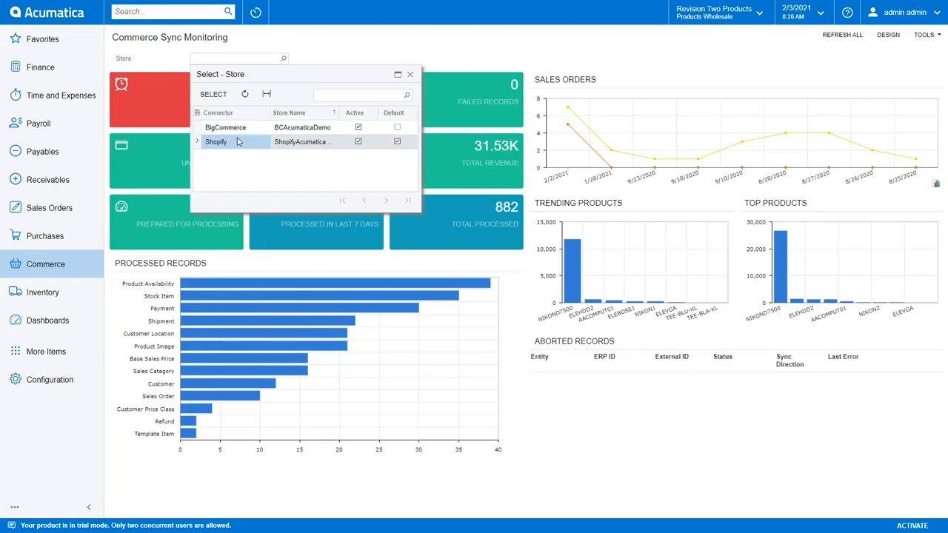
click(222, 95)
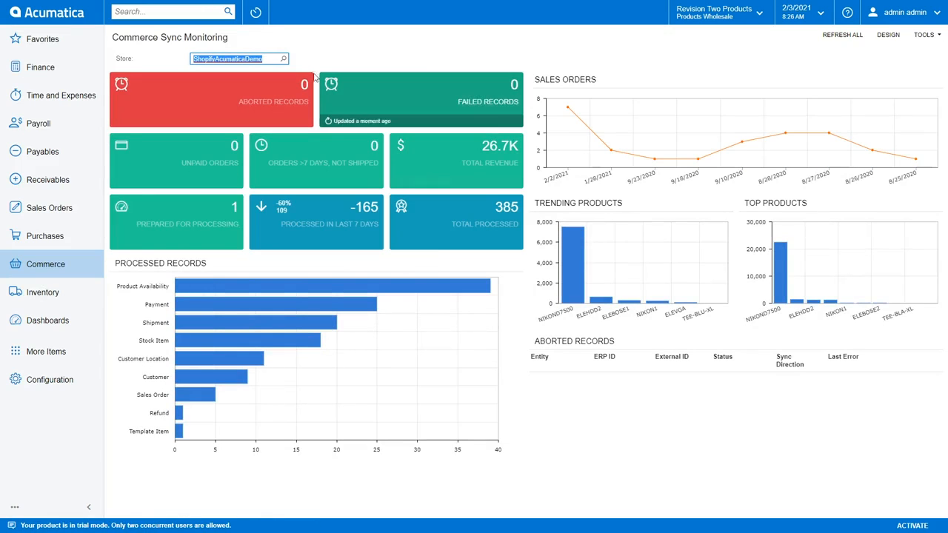
Filter the dashboard by the BigCommerce store BCAcumaticaDemo, and clear the store filter
click(280, 58)
click(219, 128)
click(215, 94)
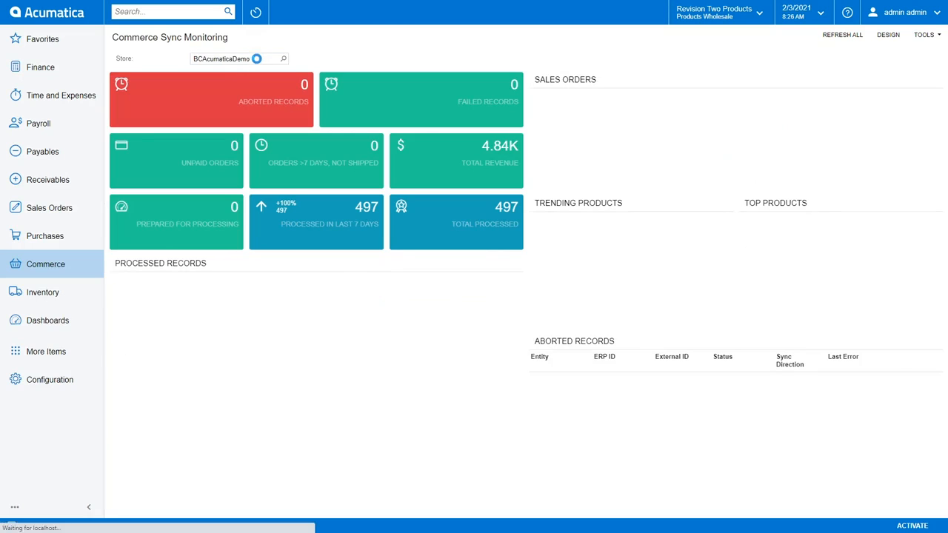
click(256, 58)
key(BackSpace)
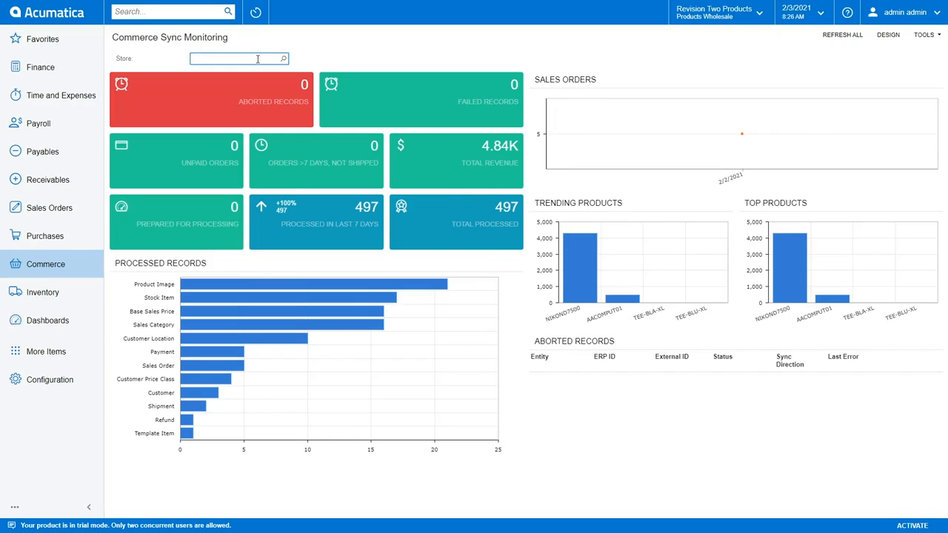
Open the Shopify Stores configuration and check which stores are available for selection
click(45, 267)
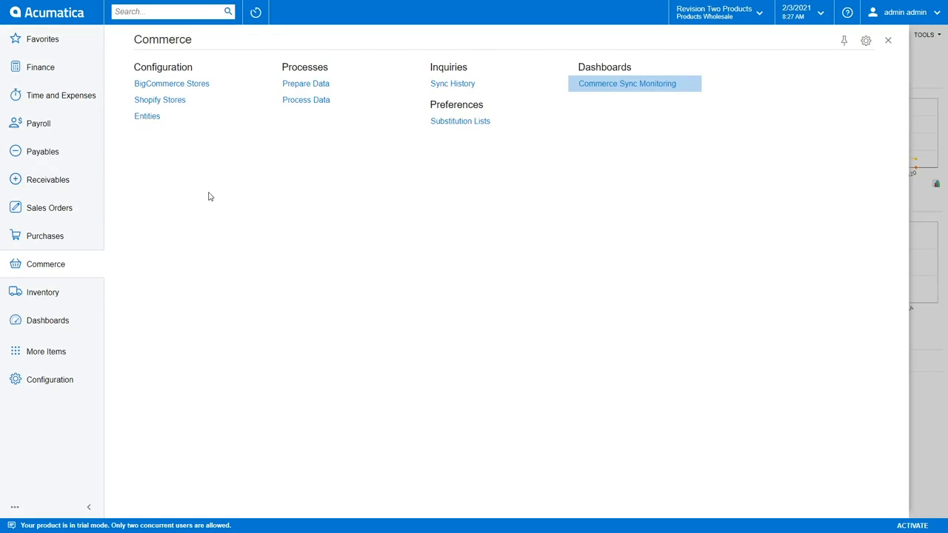
click(177, 103)
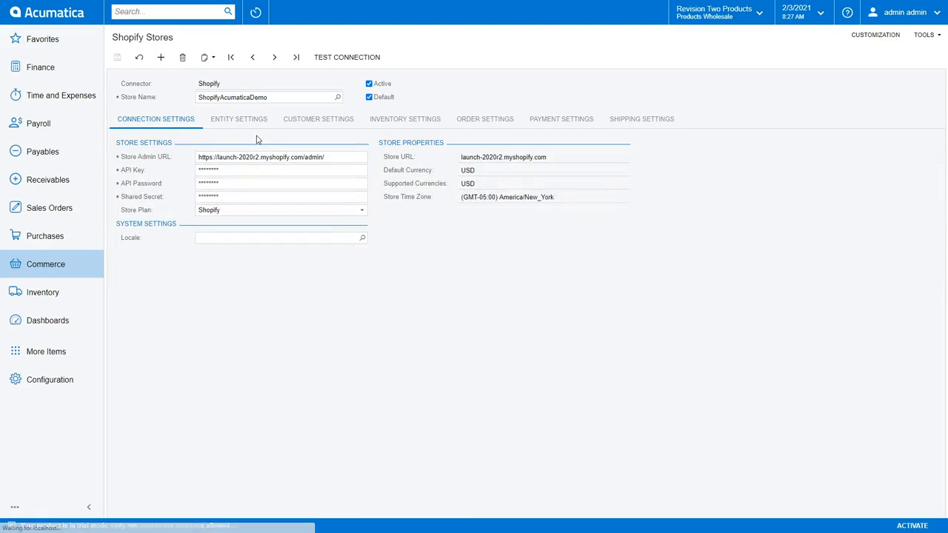
click(337, 99)
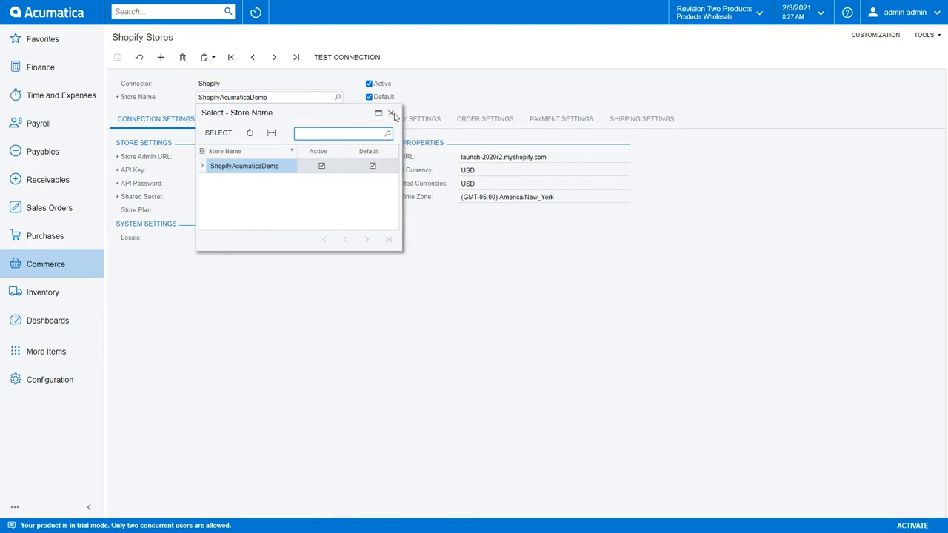
click(391, 113)
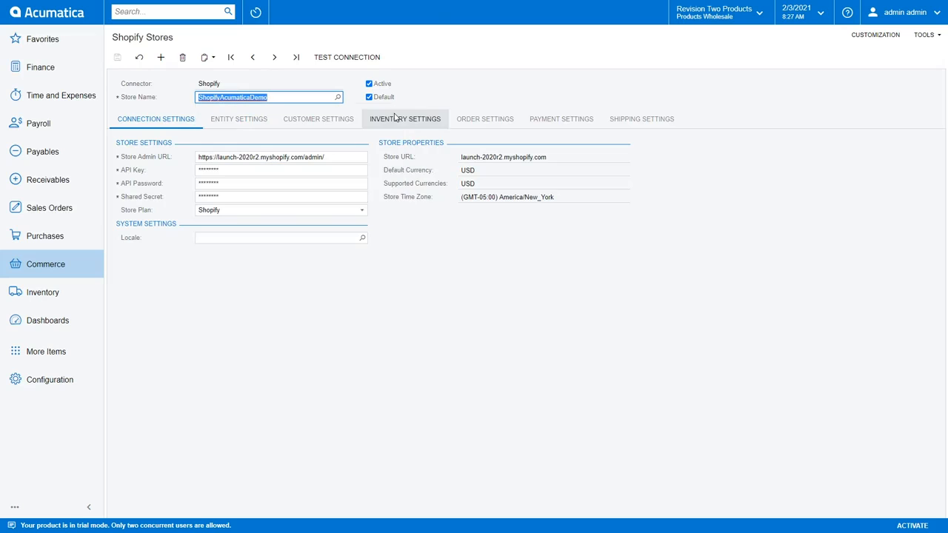
Review the Shopify store's order and inventory settings, including the POS order types and the warehouse mappings for import and export
click(488, 120)
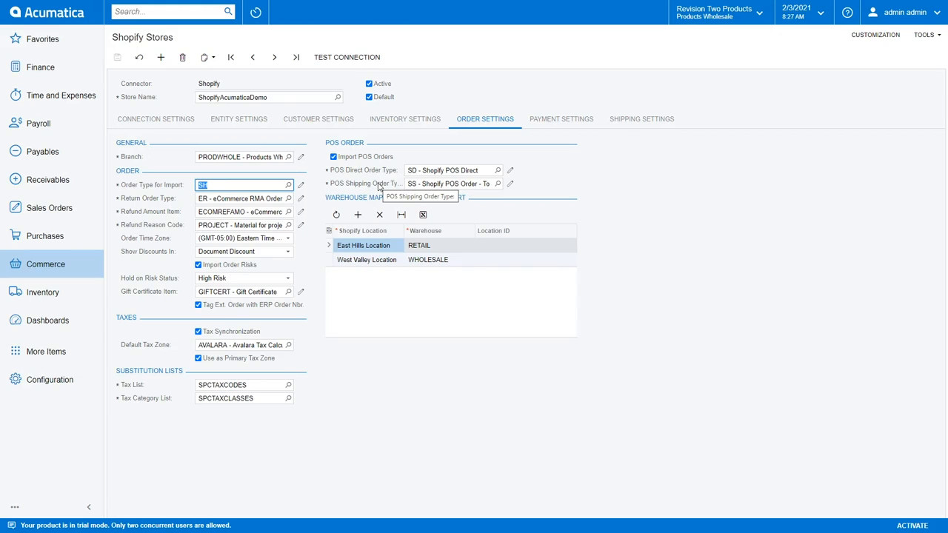
click(616, 193)
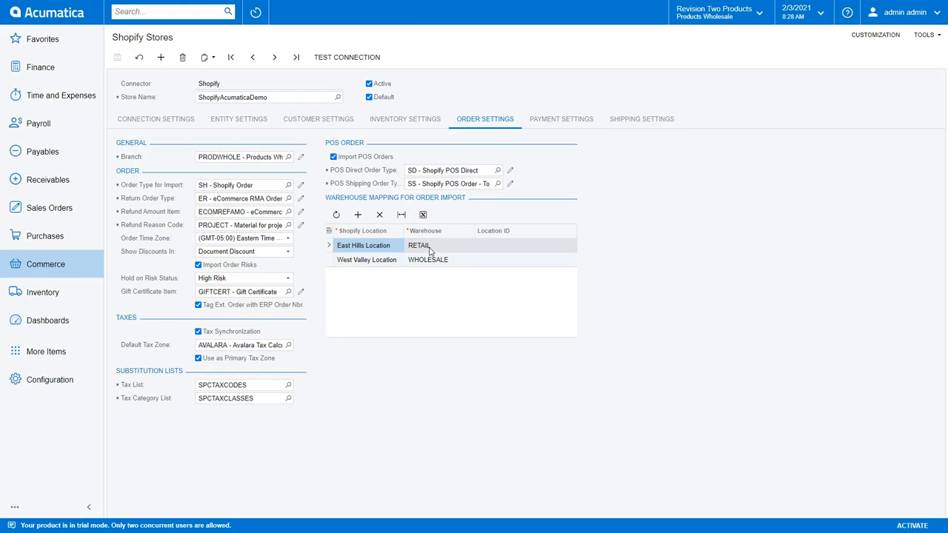
click(401, 121)
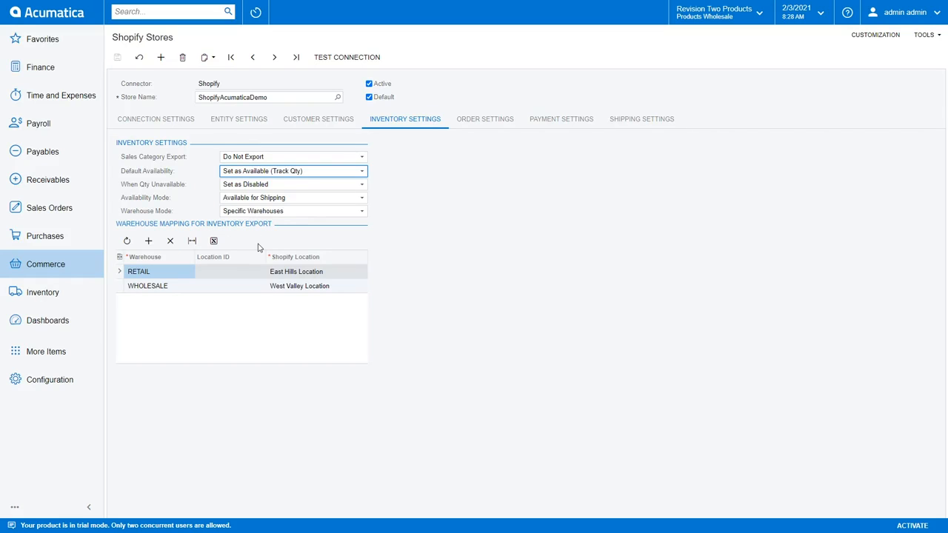
click(489, 124)
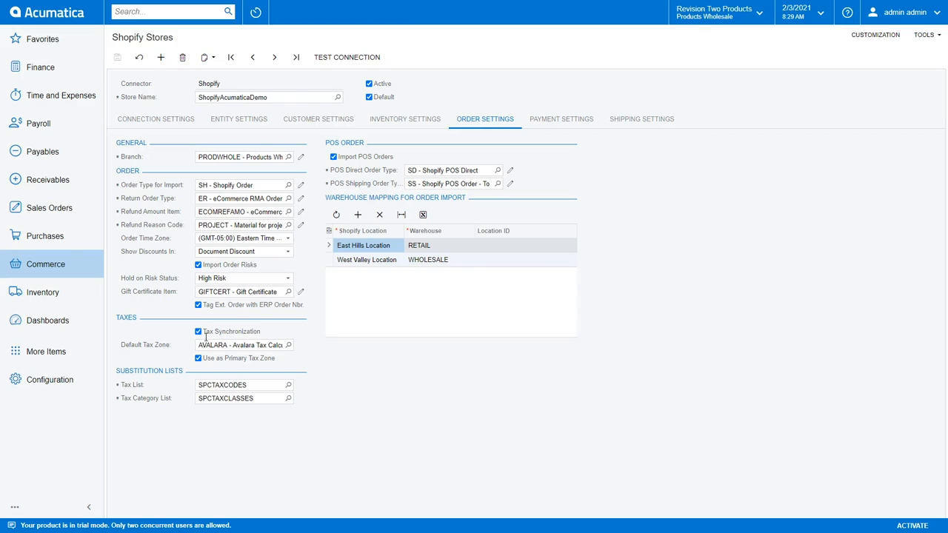
Open the commerce Entities configuration and view the attributes of the KEY customer class
click(47, 266)
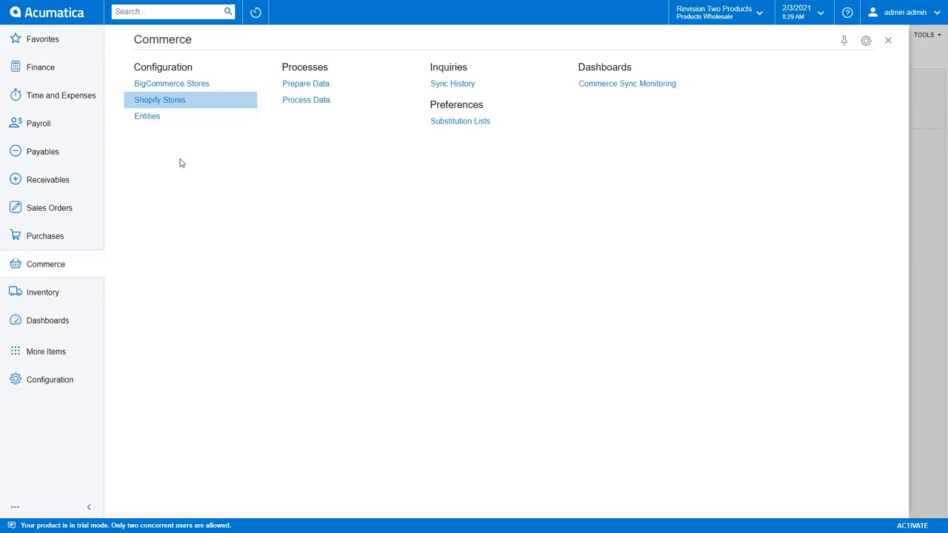
click(155, 120)
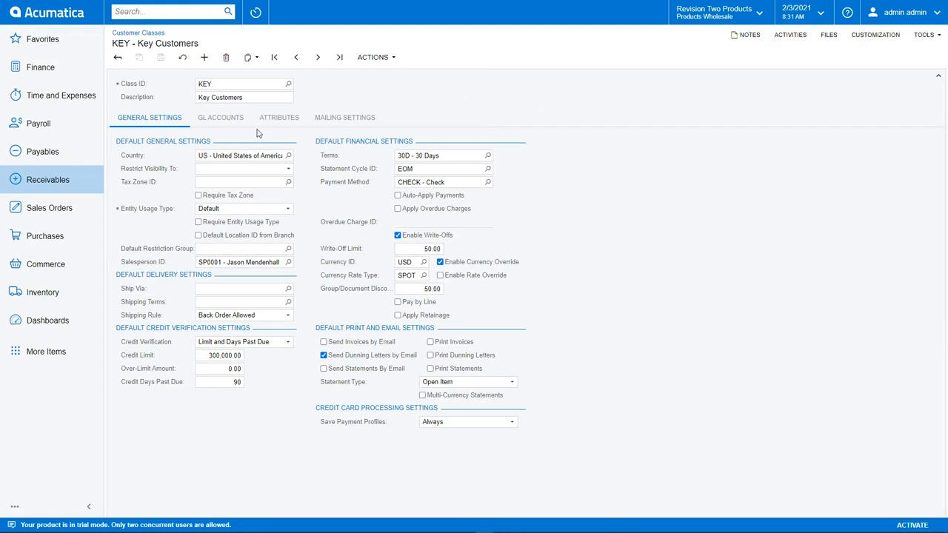
click(280, 119)
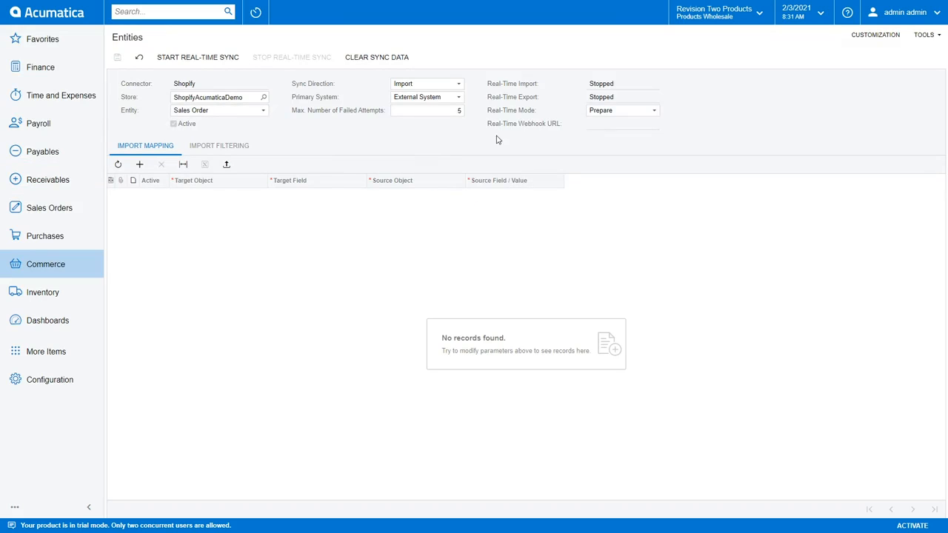
Select the Customer entity for the ShopifyAcumaticaDemo store and open its export filtering settings
click(262, 113)
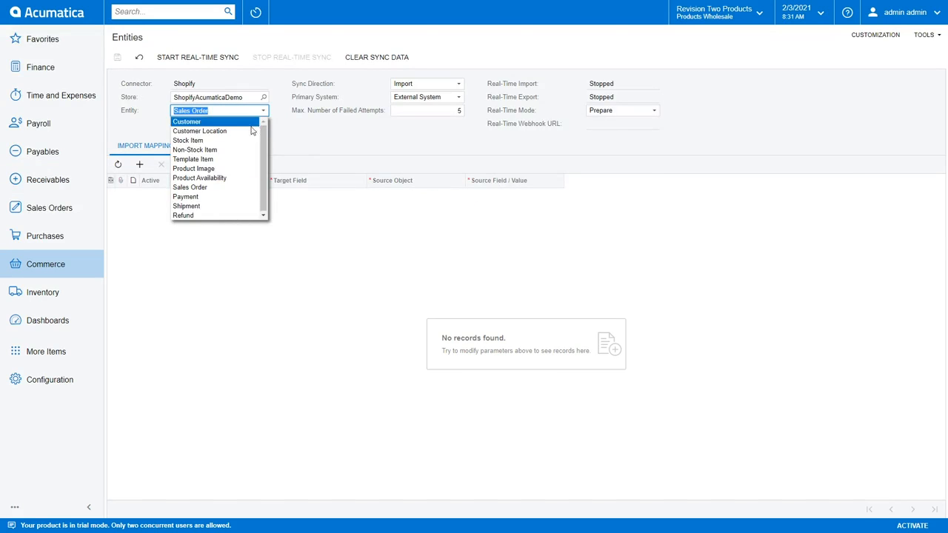
click(245, 130)
click(257, 113)
click(256, 124)
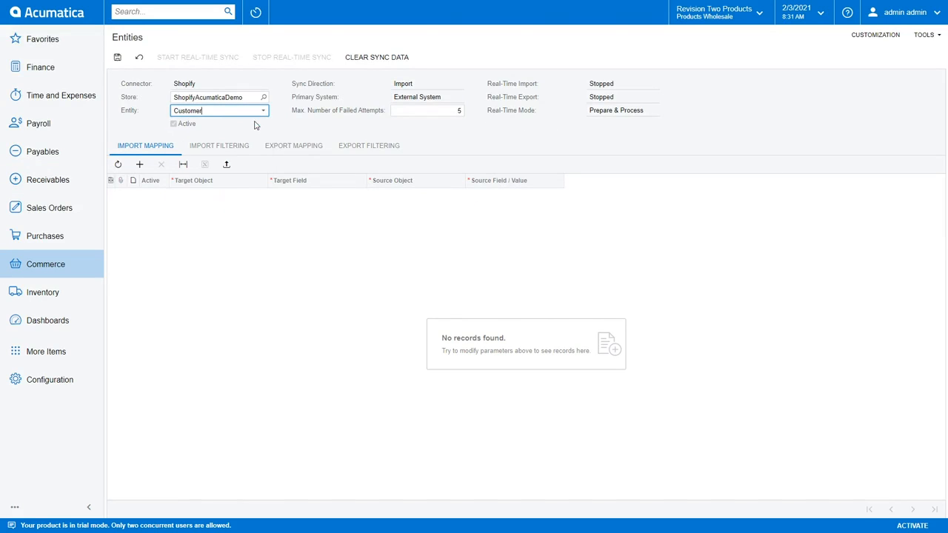
click(296, 146)
click(348, 151)
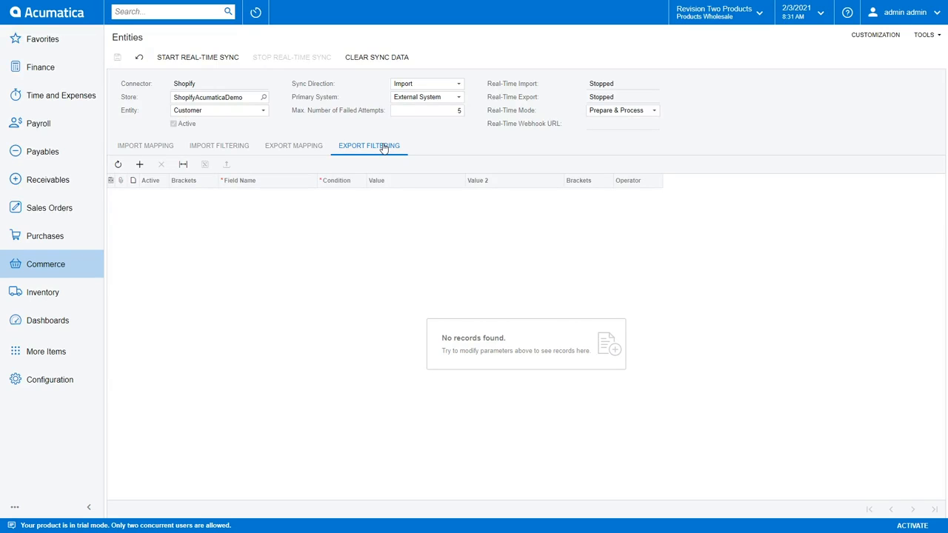
Add an export filter on the field Attributes.Don't Export to Commerce with the condition Is Empty
click(139, 165)
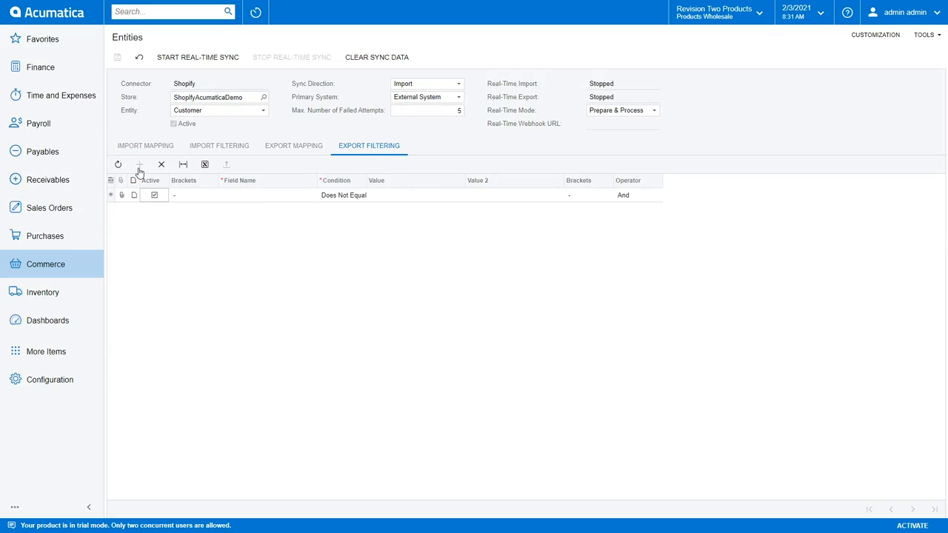
click(288, 198)
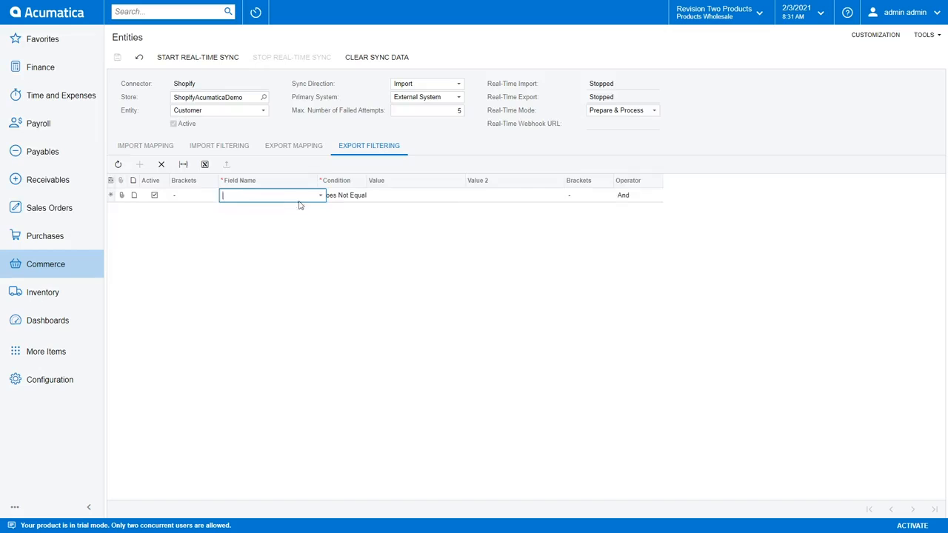
click(310, 195)
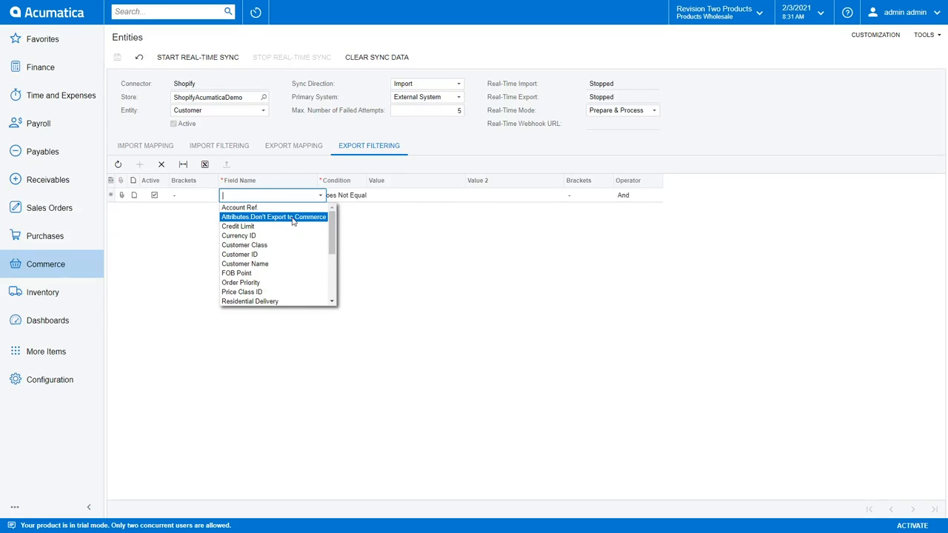
click(294, 218)
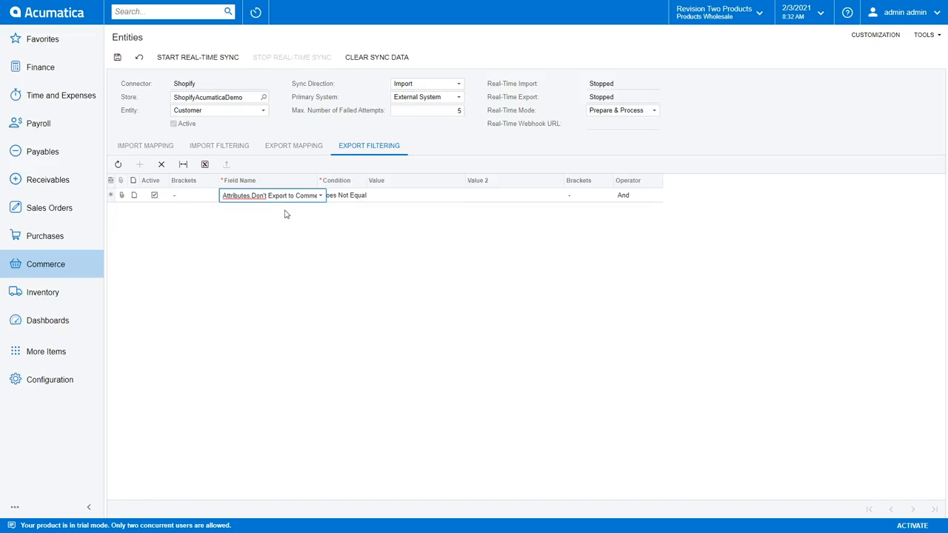
click(345, 195)
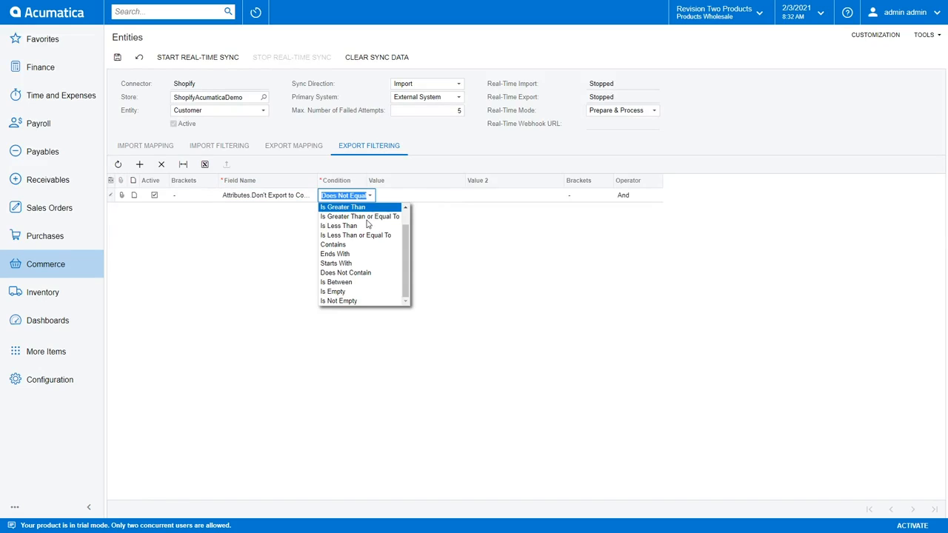
click(373, 291)
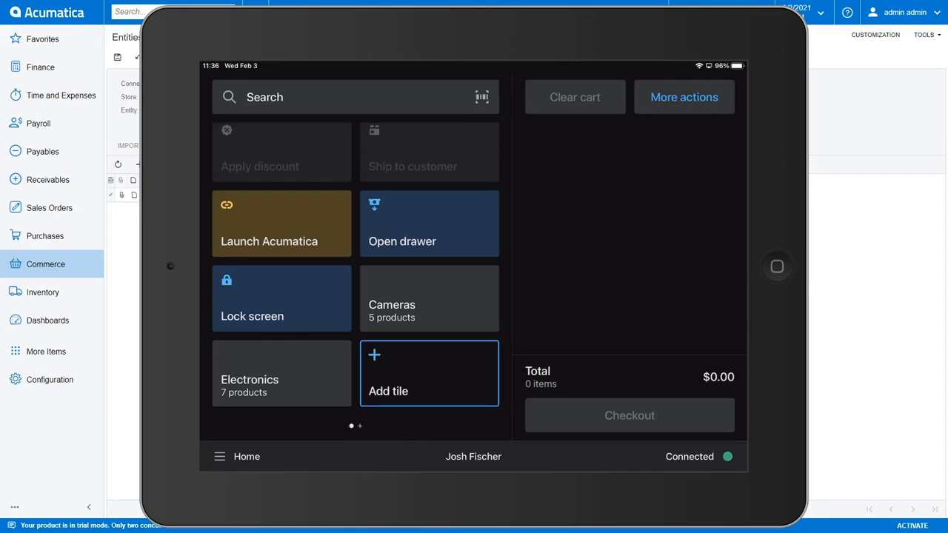
Switch to the Shopify POS tablet app, search for "2d", and check the 2D-Magic VGA Card's inventory by location
click(355, 97)
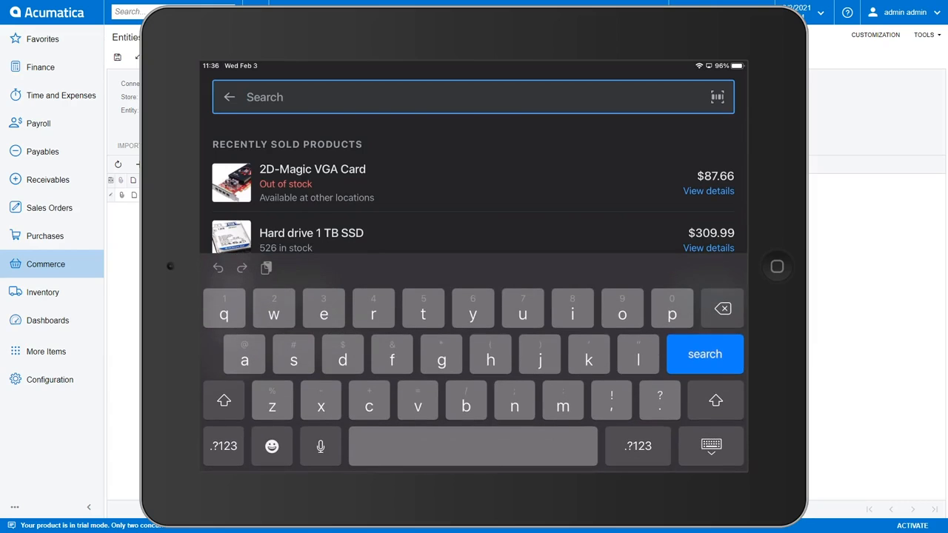
text(2d)
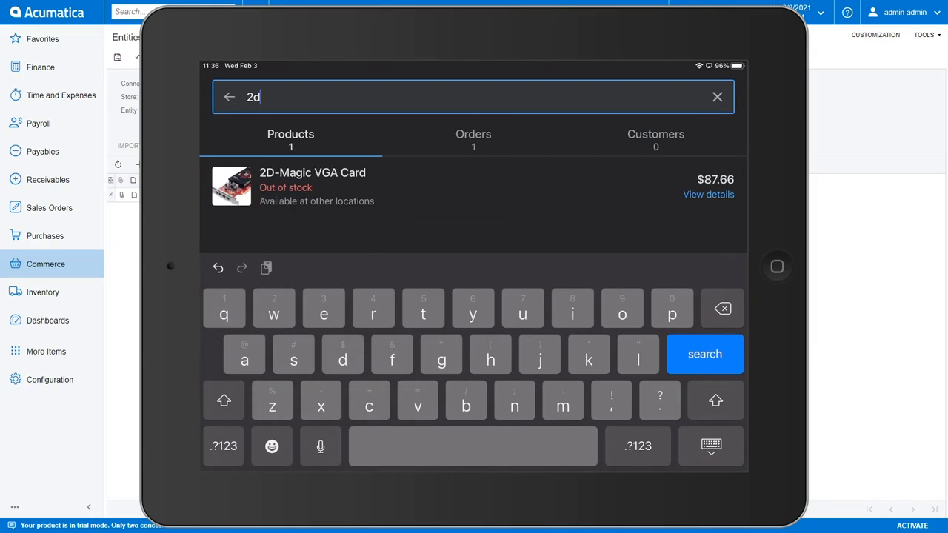
click(708, 195)
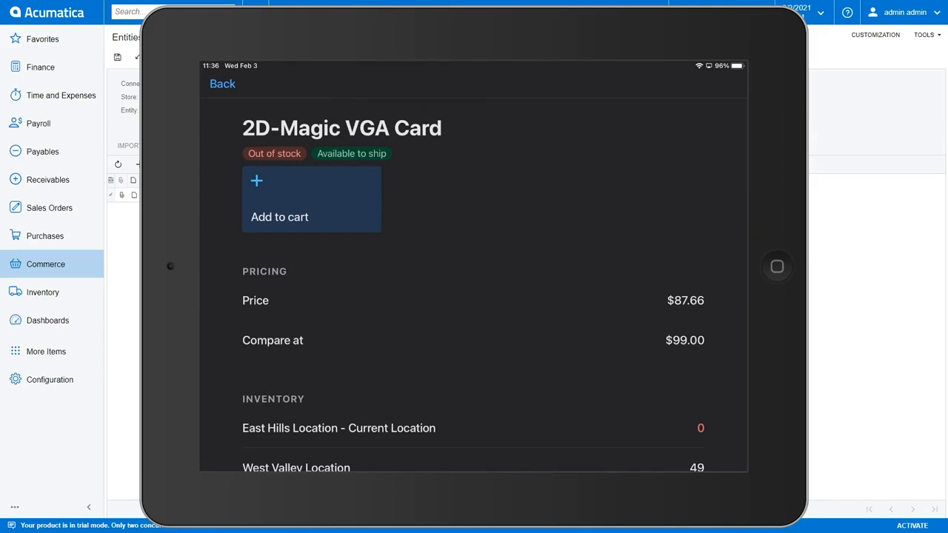
scroll(494, 276, down, 5)
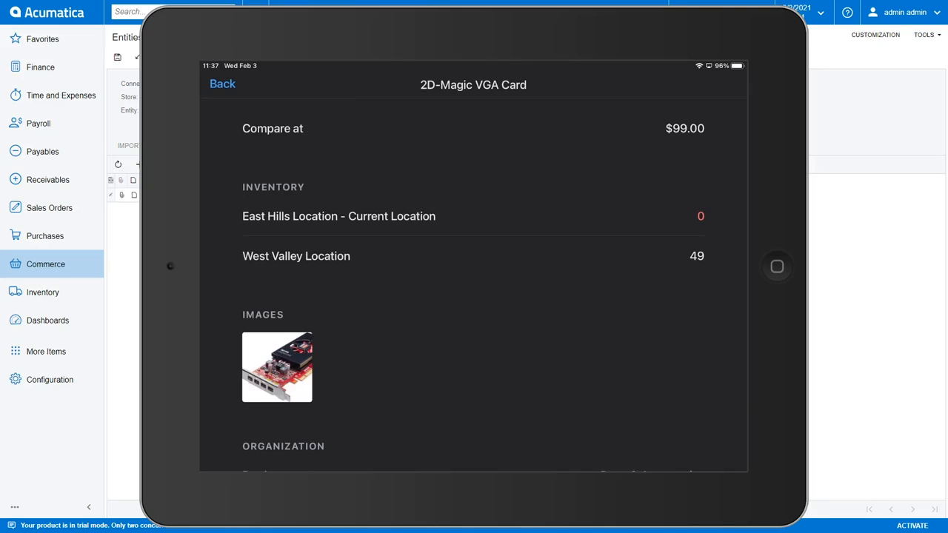
click(222, 84)
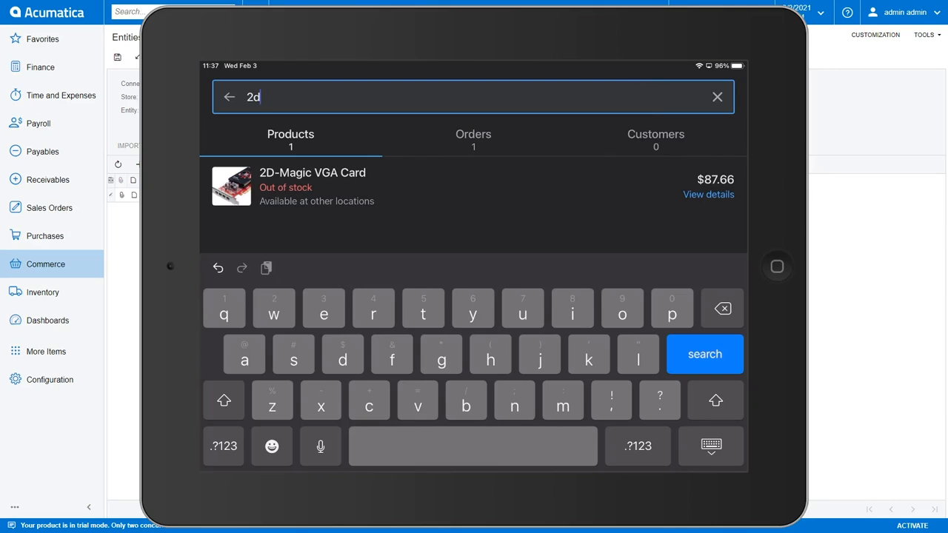
Open the details of the 2D-Magic VGA Card and add it to the cart
click(709, 195)
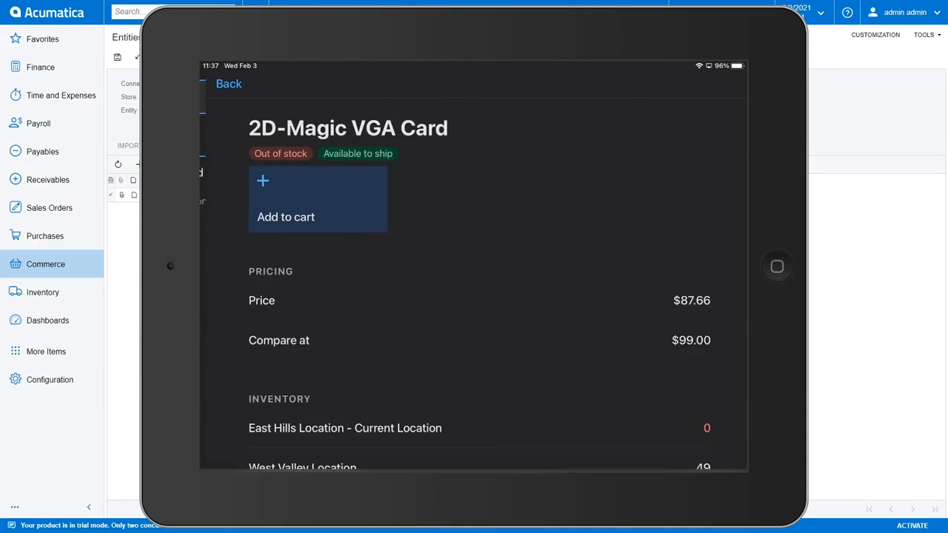
click(311, 199)
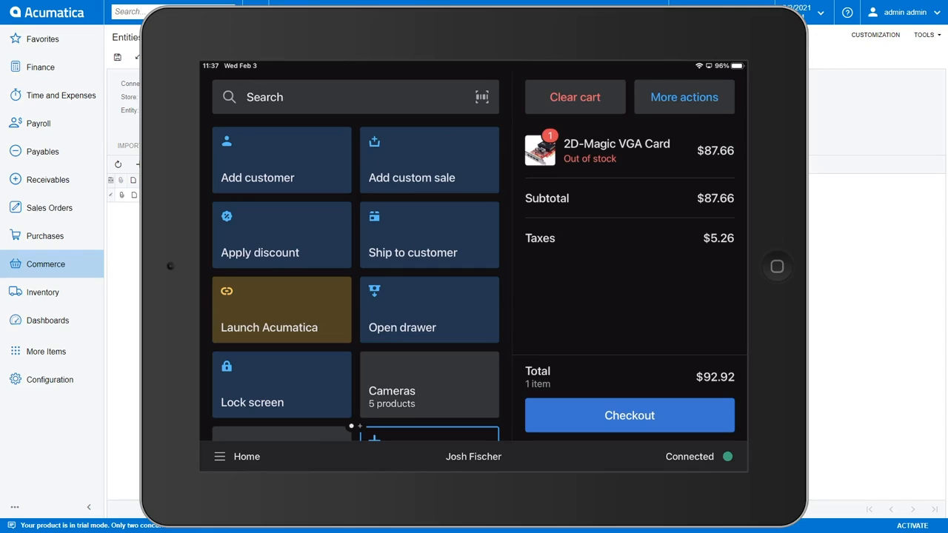
Search the POS for the returning customer by first name, replacing the previous product search, and open the customer's profile
scroll(355, 282, down, 2)
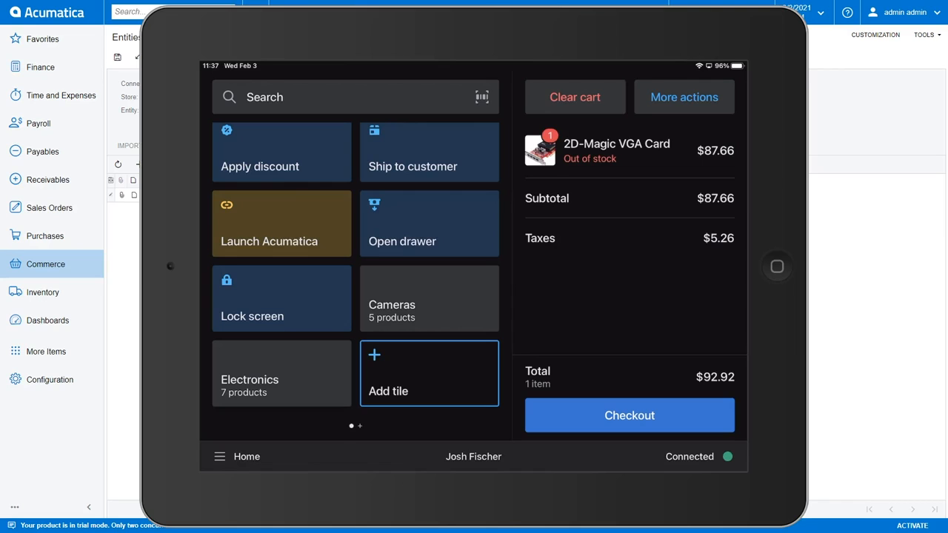
click(430, 153)
click(355, 97)
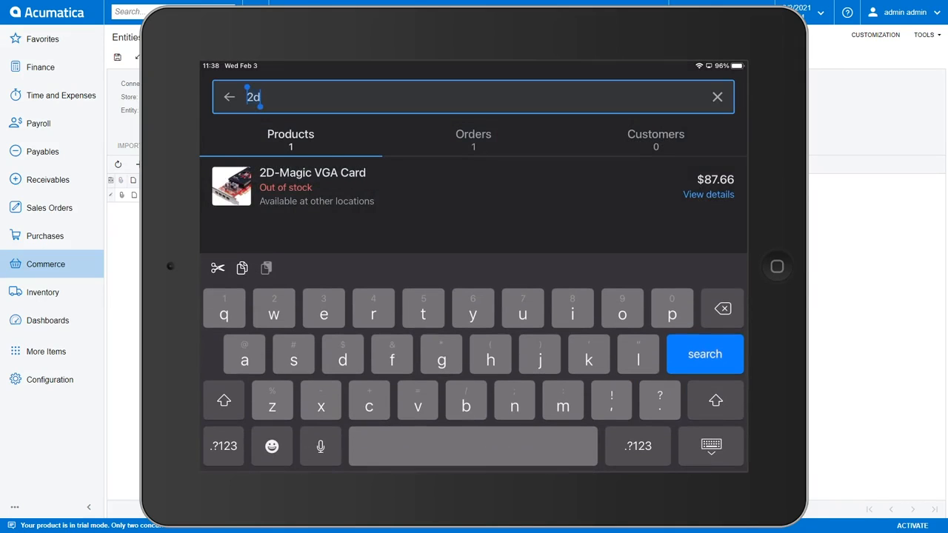
key(BackSpace)
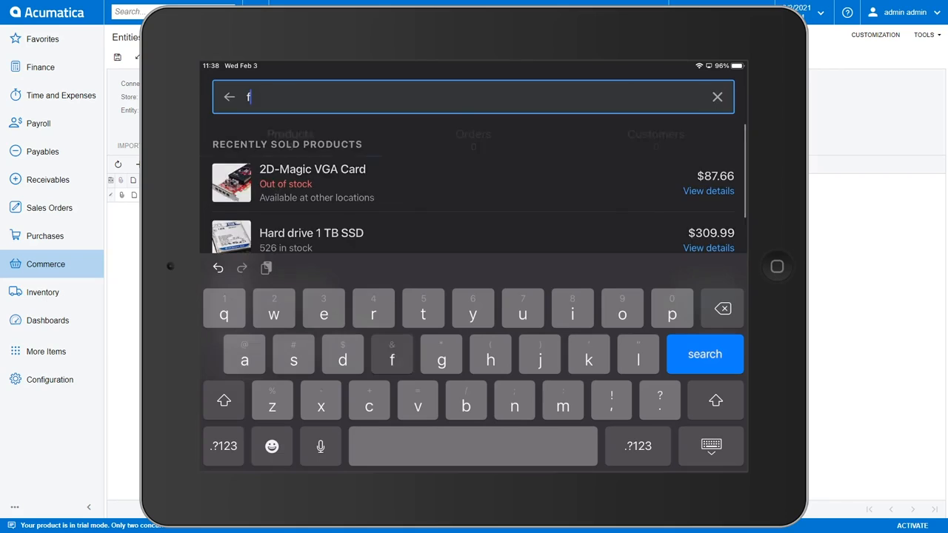
text(franz)
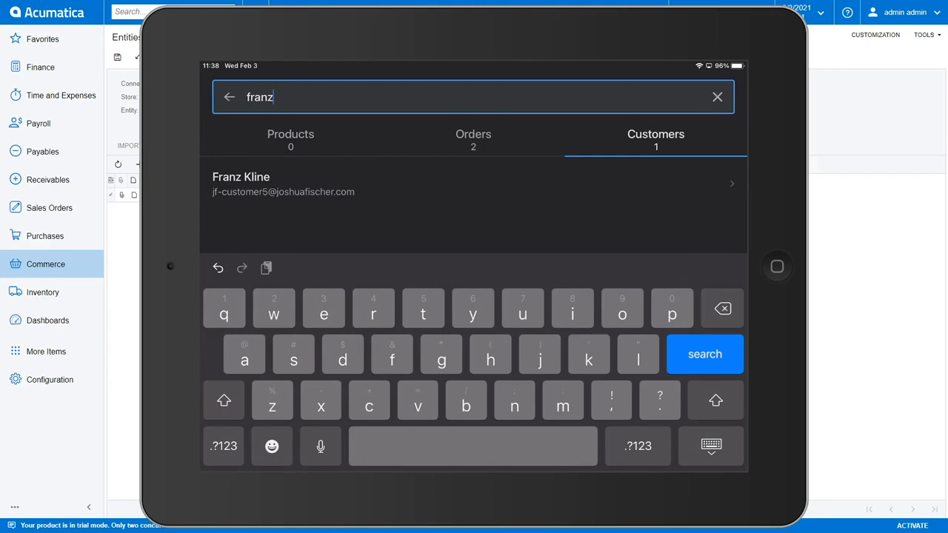
click(284, 183)
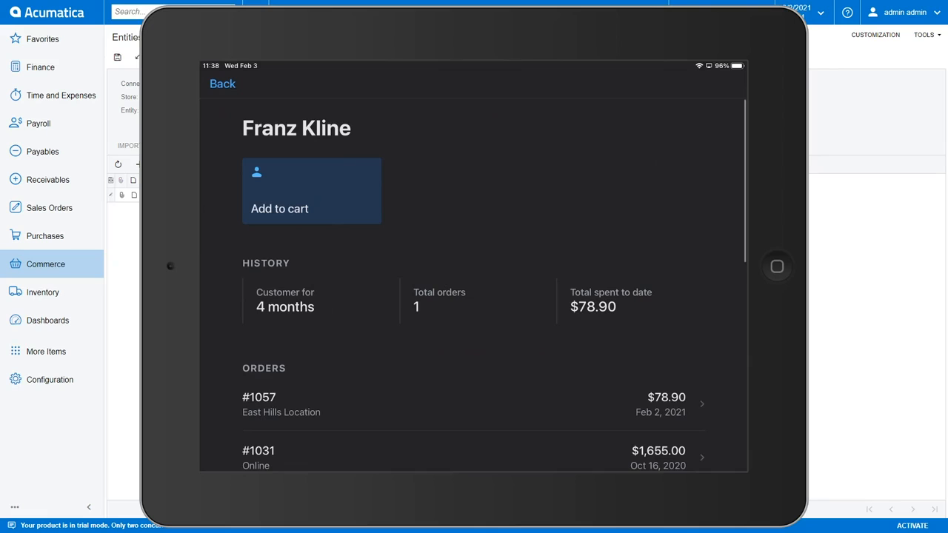
Review the customer's order history, contact information and address, and add the customer to the cart
scroll(473, 281, down, 3)
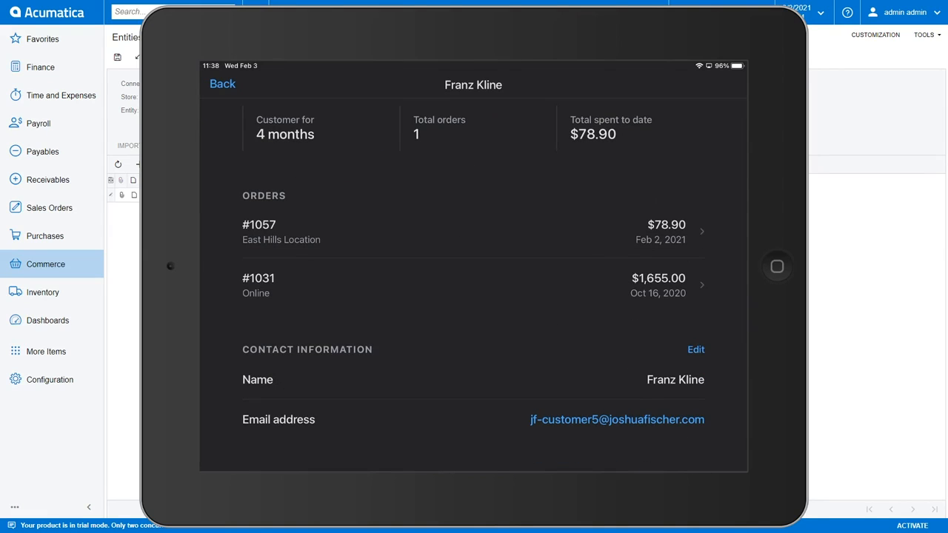
scroll(473, 281, down, 3)
scroll(473, 282, down, 2)
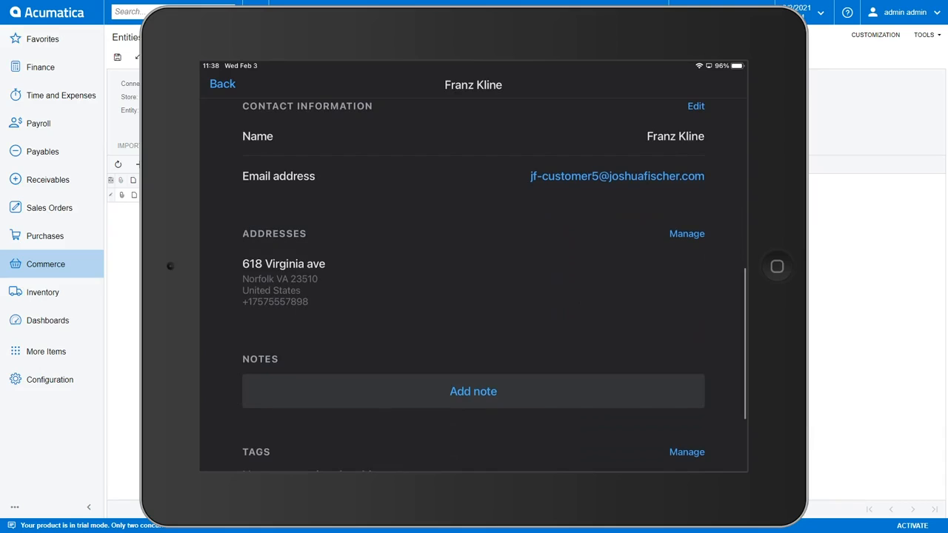
scroll(472, 282, up, 8)
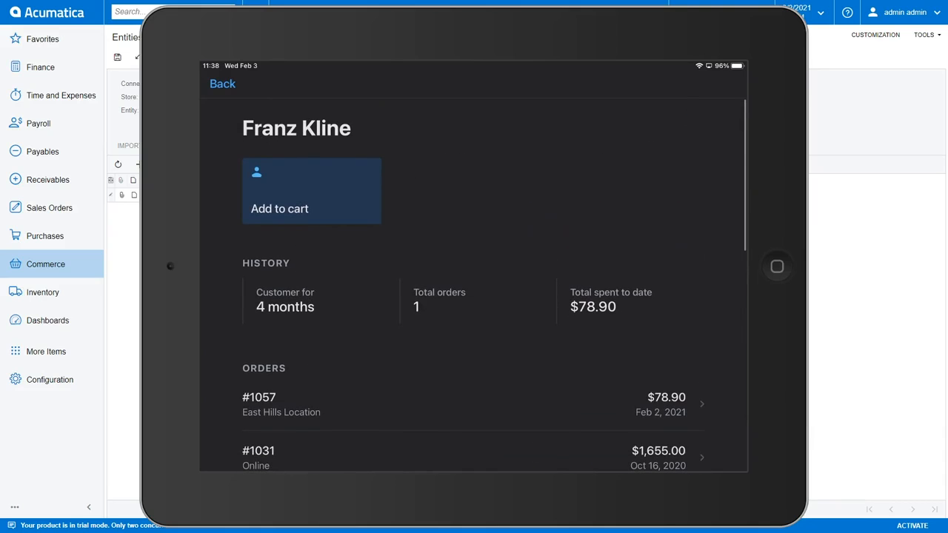
click(311, 192)
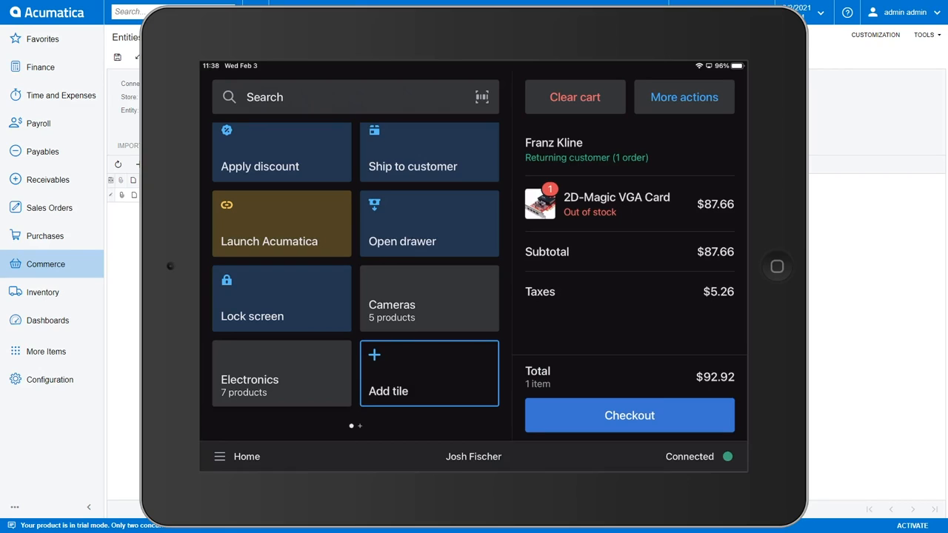
Check out the cart with a cash payment of $92.92 and complete the sale
click(629, 415)
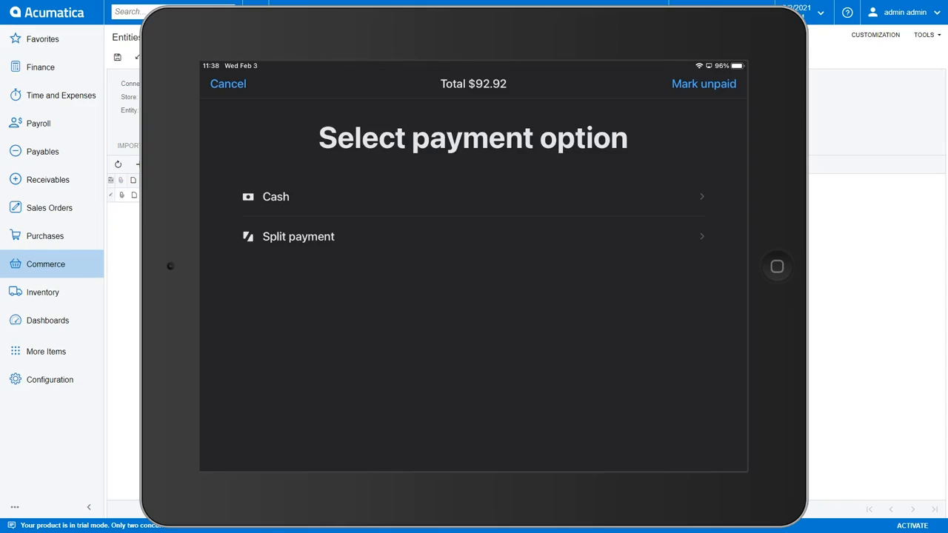
click(474, 196)
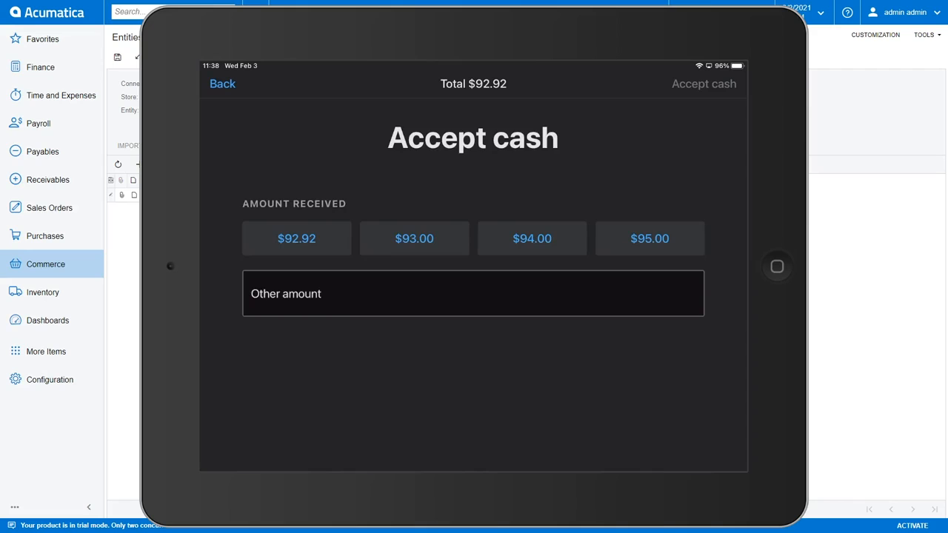
click(296, 238)
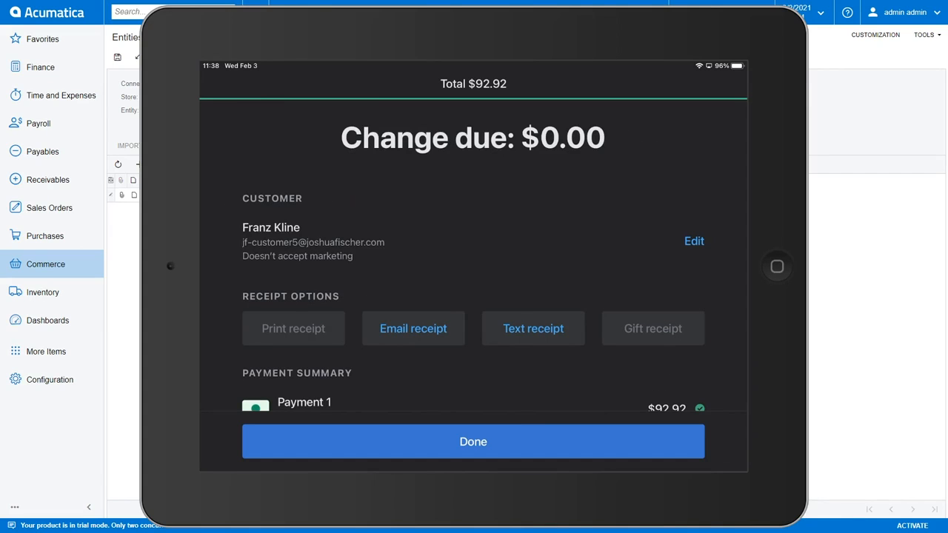
scroll(473, 259, down, 3)
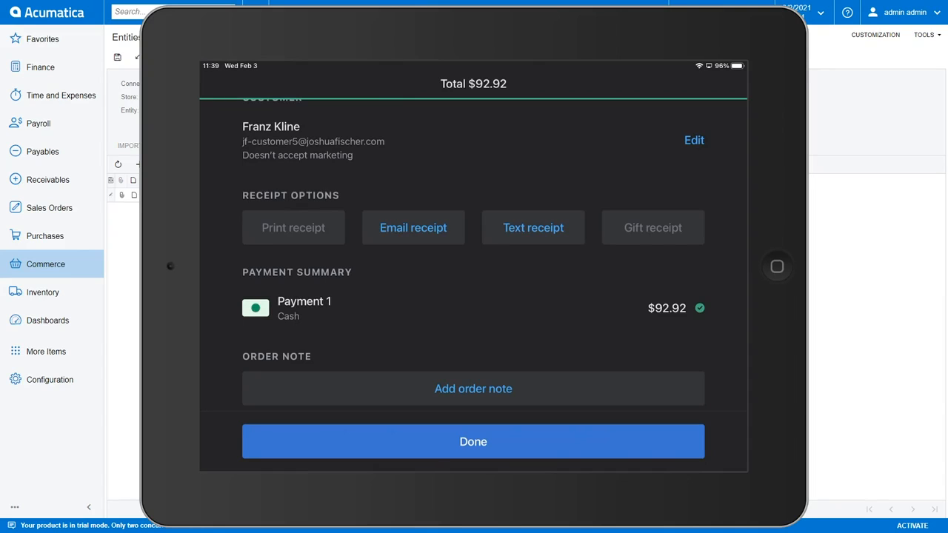
click(473, 442)
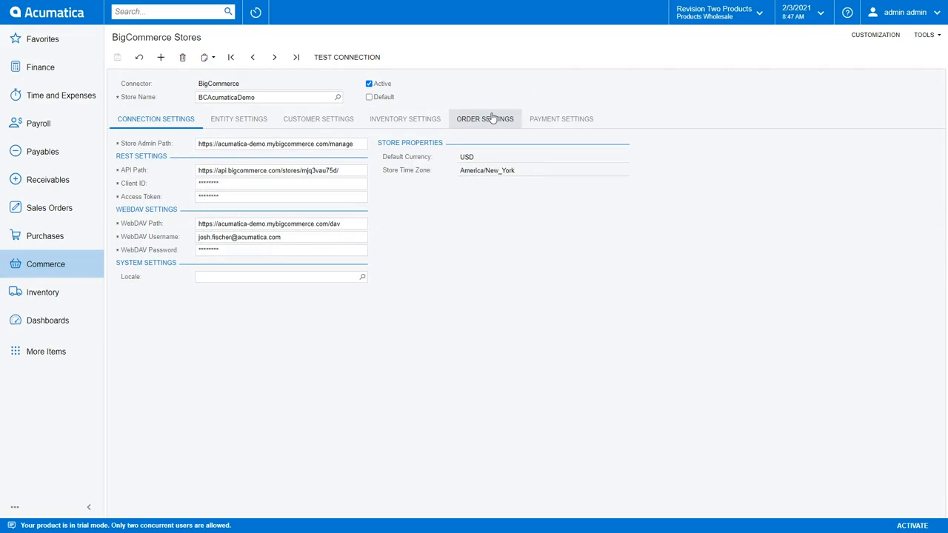
Open the order settings of the BCAcumaticaDemo store in Acumatica
click(492, 119)
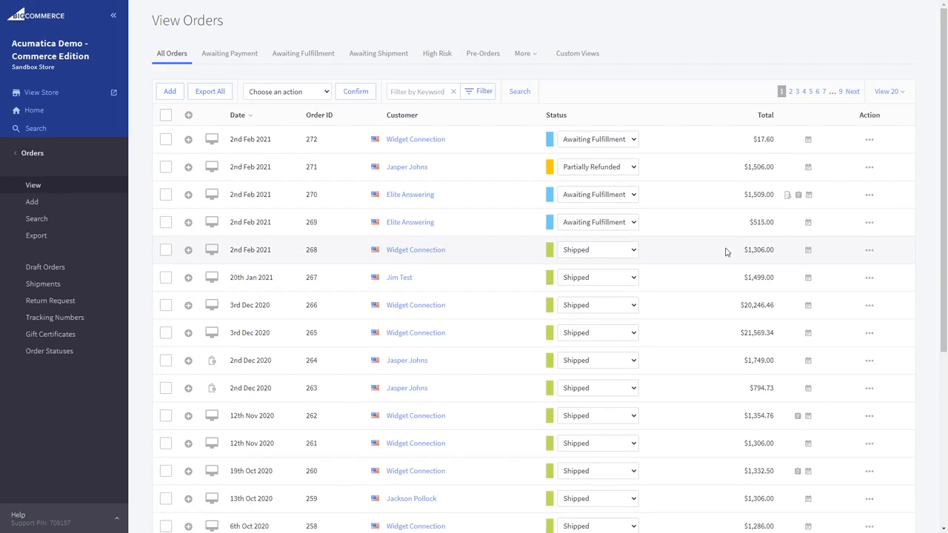
In the BigCommerce orders list, expand the shipped $1,306.00 Widget Connection order of 2nd Feb 2021 and start its refund
click(189, 251)
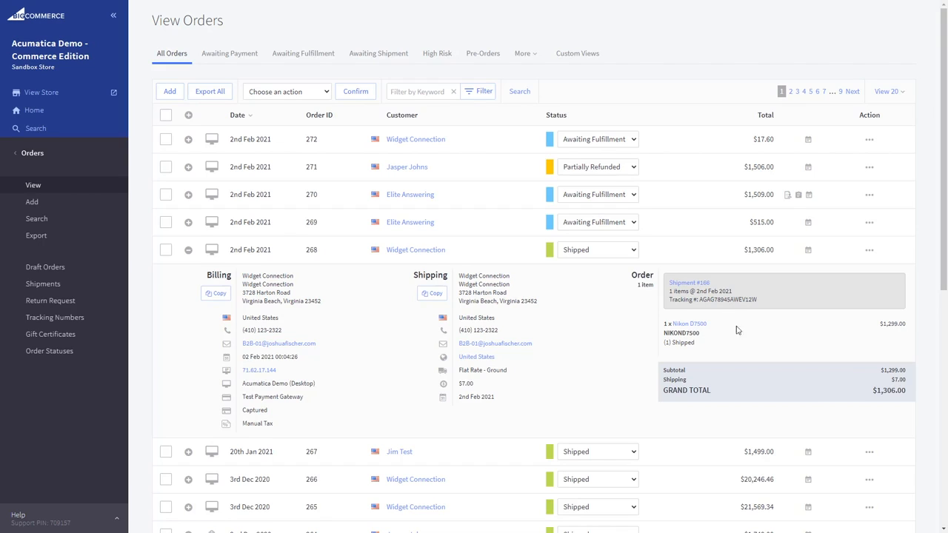
click(869, 252)
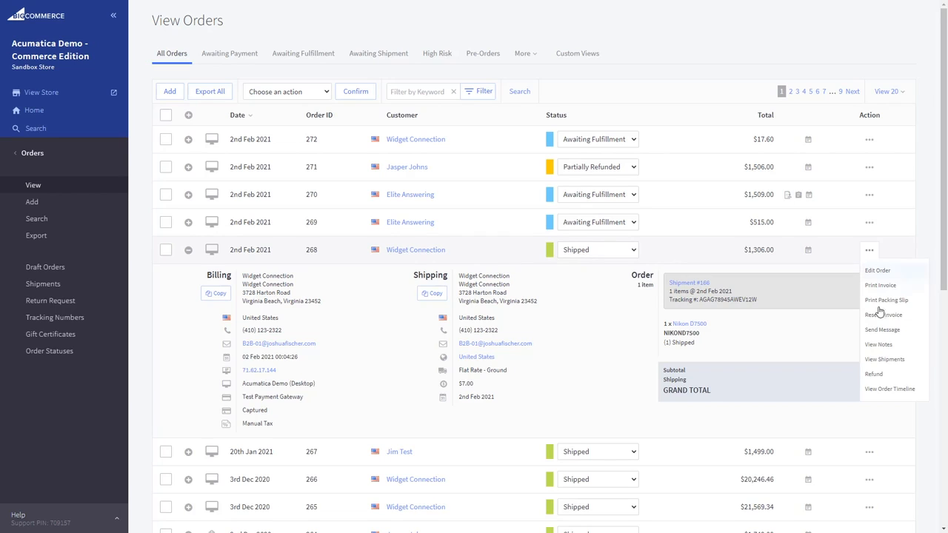
click(876, 375)
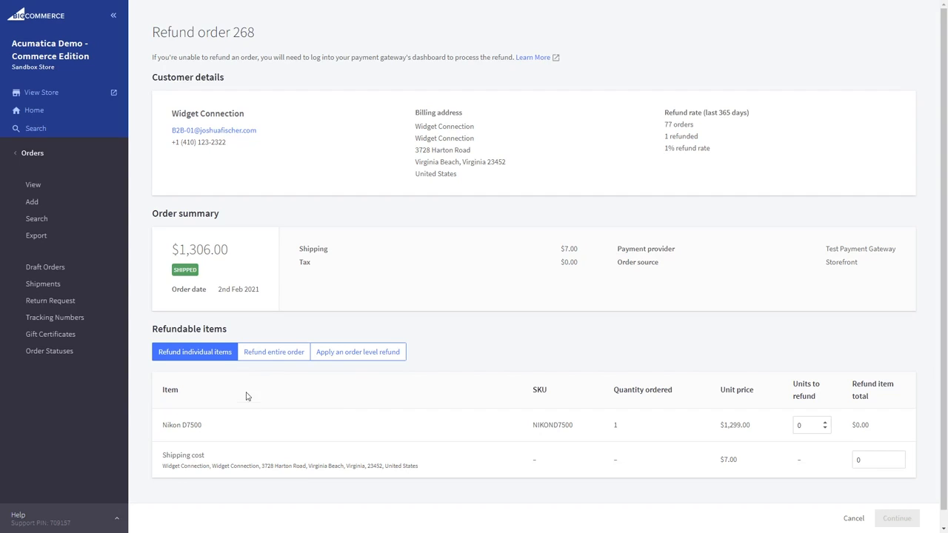
Compare the entire-order and order-level refund options, choose to refund the entire order, and proceed to the refund confirmation
click(274, 358)
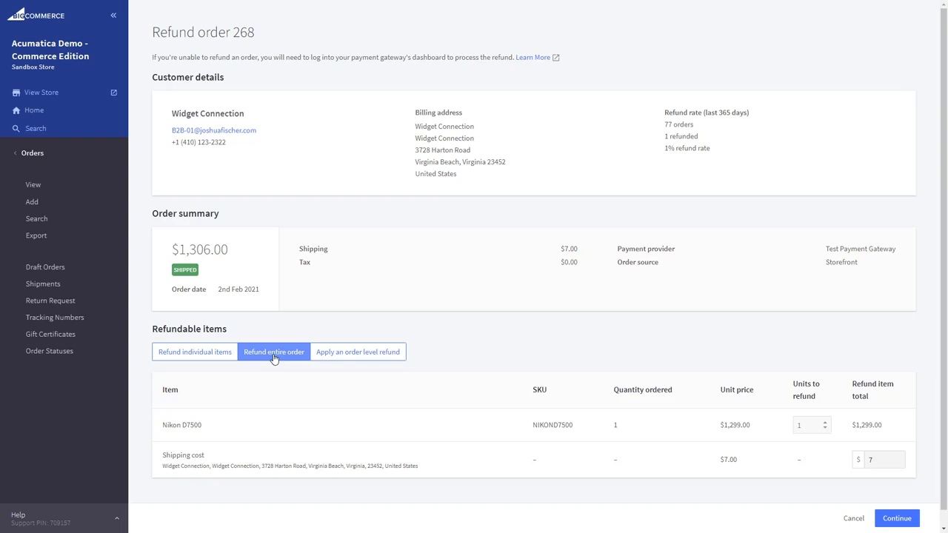
click(354, 355)
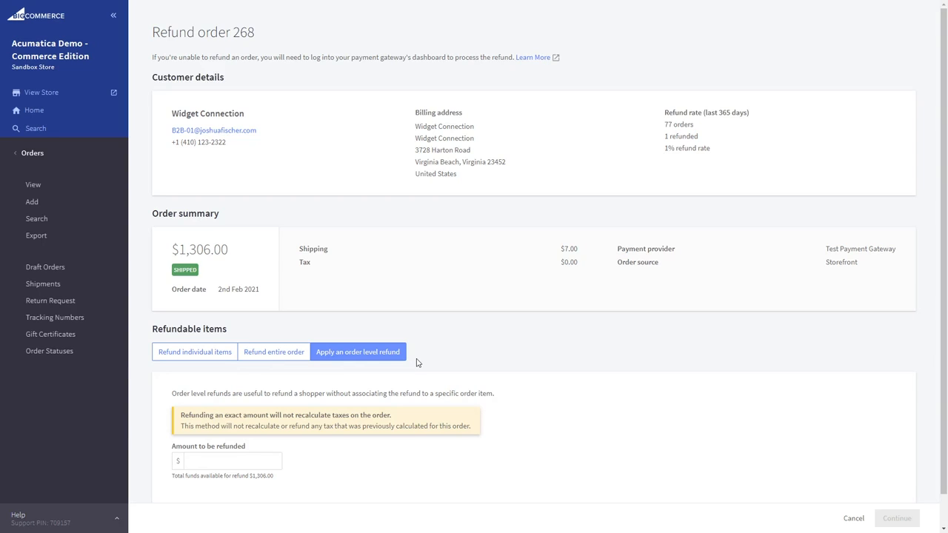
click(285, 359)
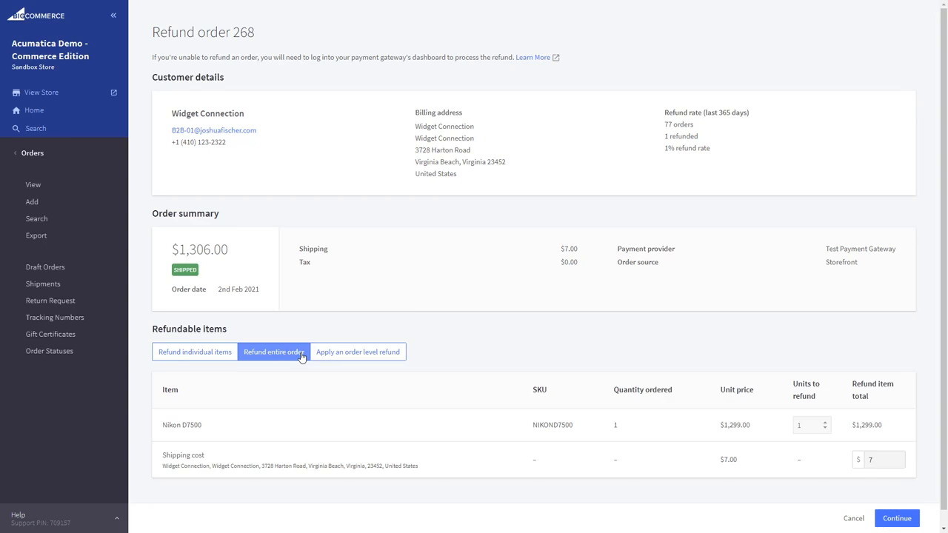
click(898, 518)
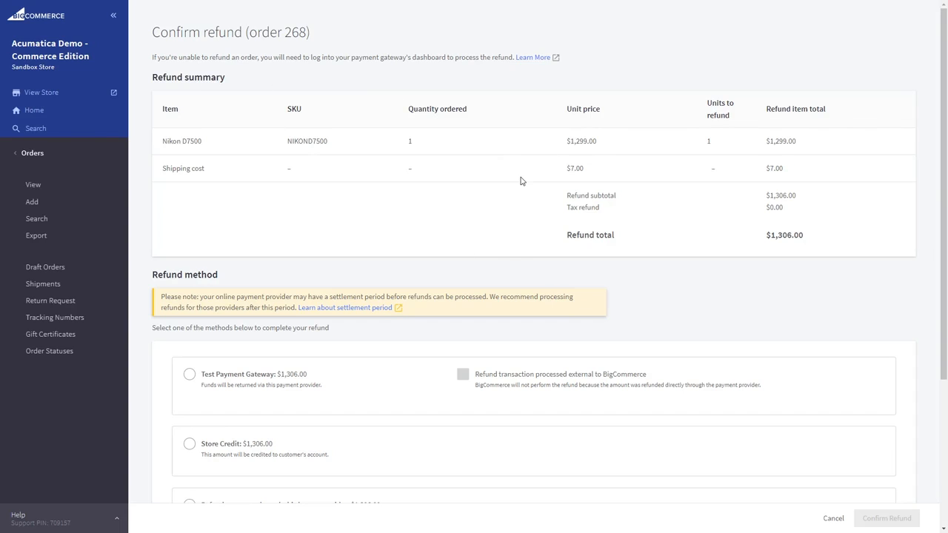
Select Test Payment Gateway as the refund method and confirm the refund without giving a reason
scroll(488, 332, down, 2)
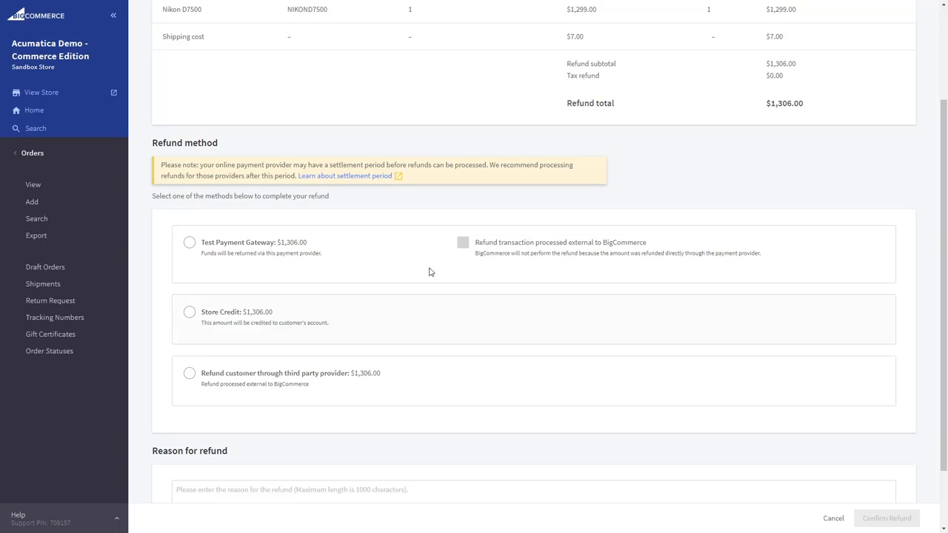
click(238, 247)
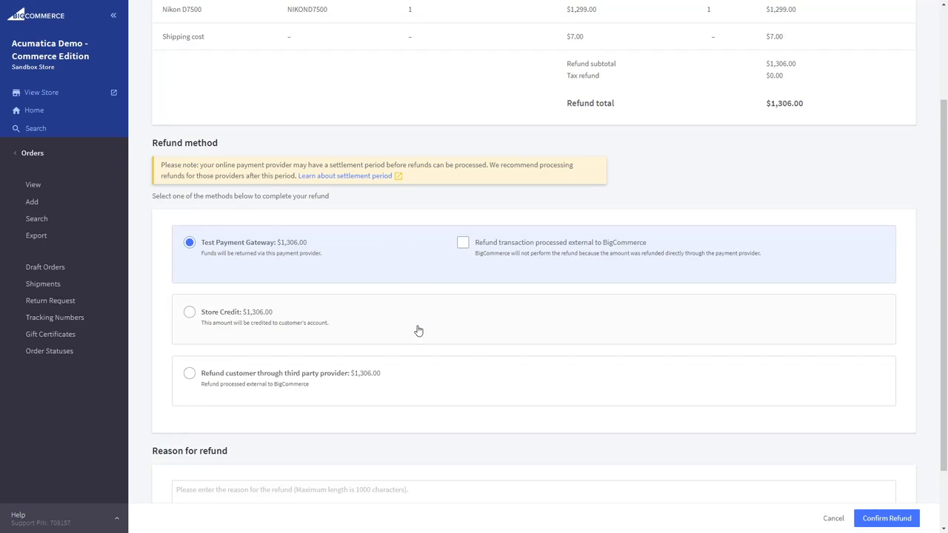
scroll(418, 333, down, 1)
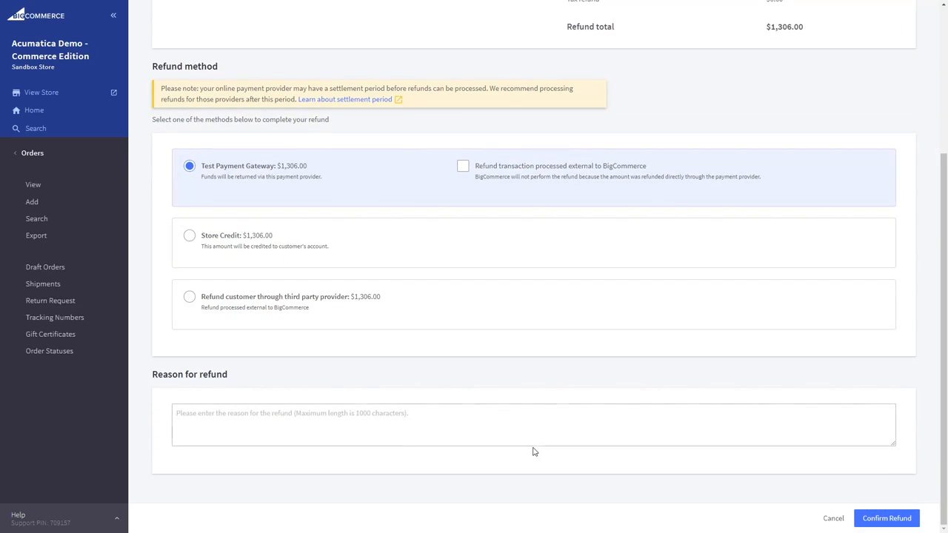
click(887, 519)
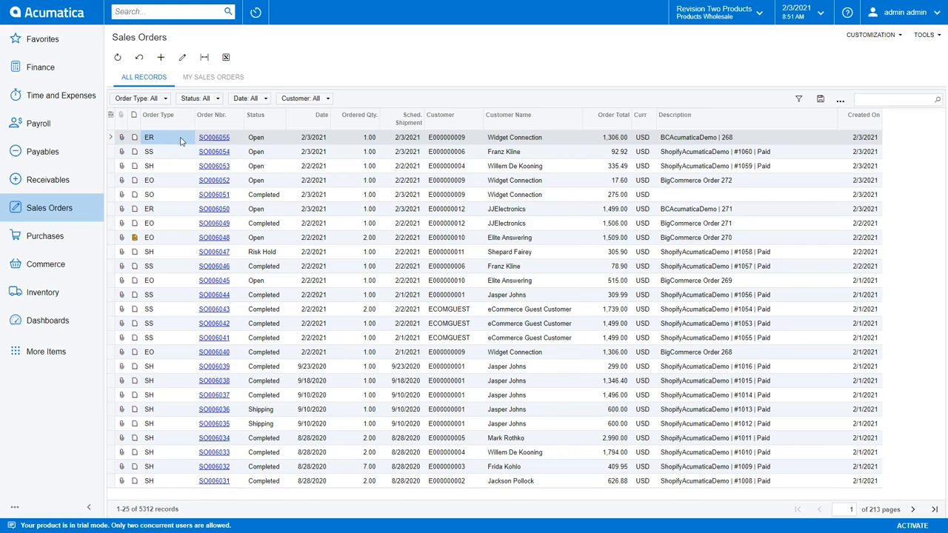
In Acumatica, view the details of the newest ER sales order for Widget Connection and return to the sales orders list
click(218, 138)
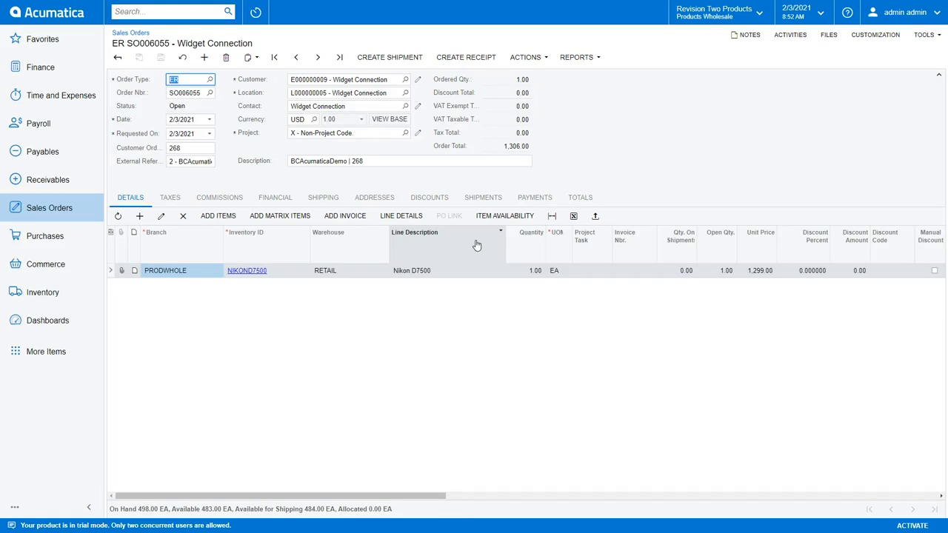
click(90, 215)
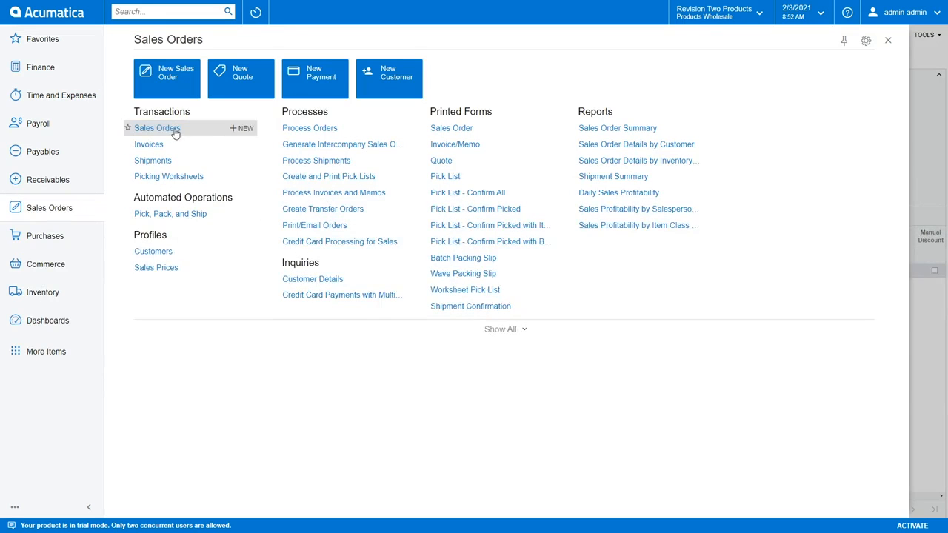
click(176, 131)
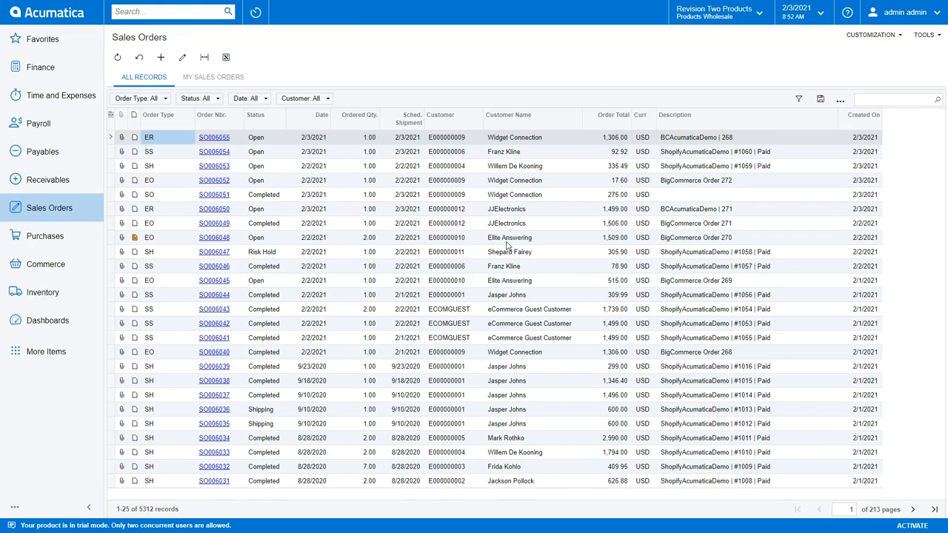
Read the record note on the Elite Answering sales order of 2/2/2021, close it unchanged, and open the sales order on Risk Hold
click(135, 241)
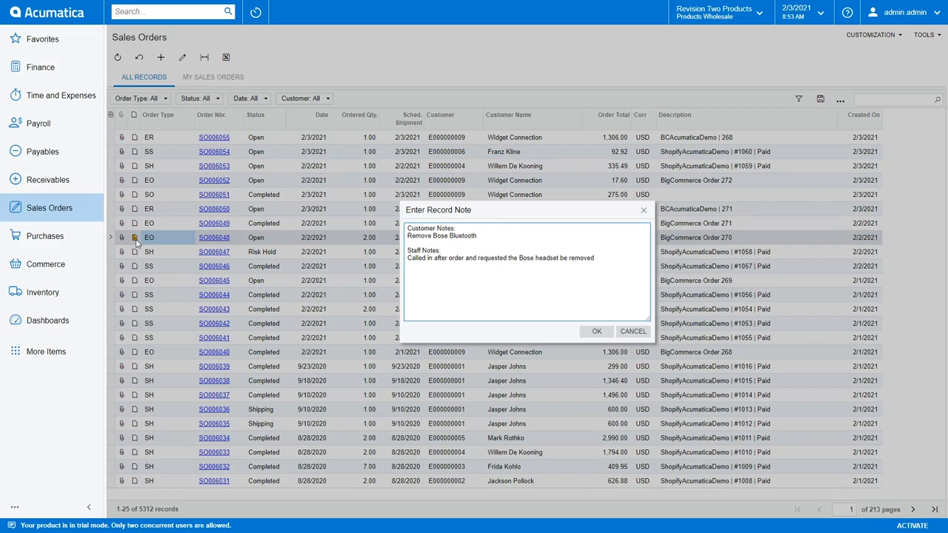
click(633, 332)
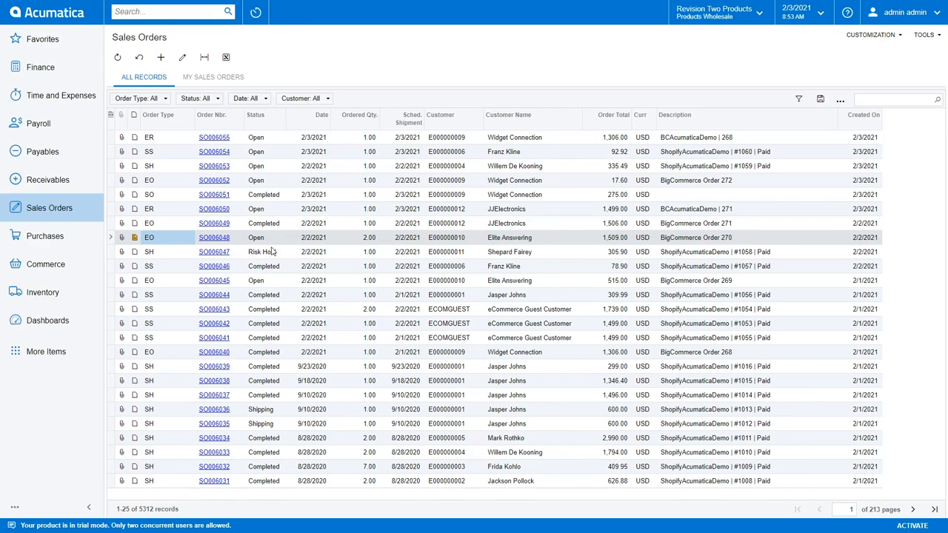
click(214, 252)
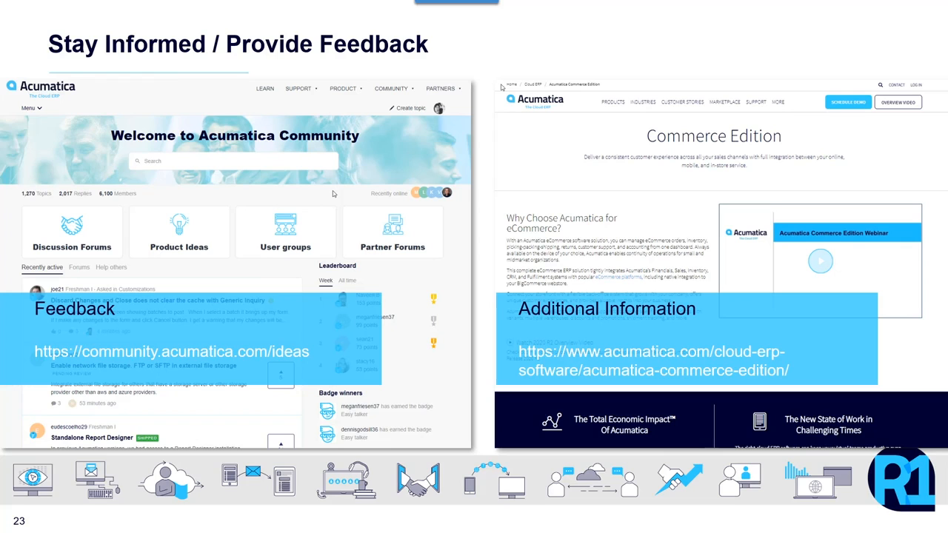
key(Page_Down)
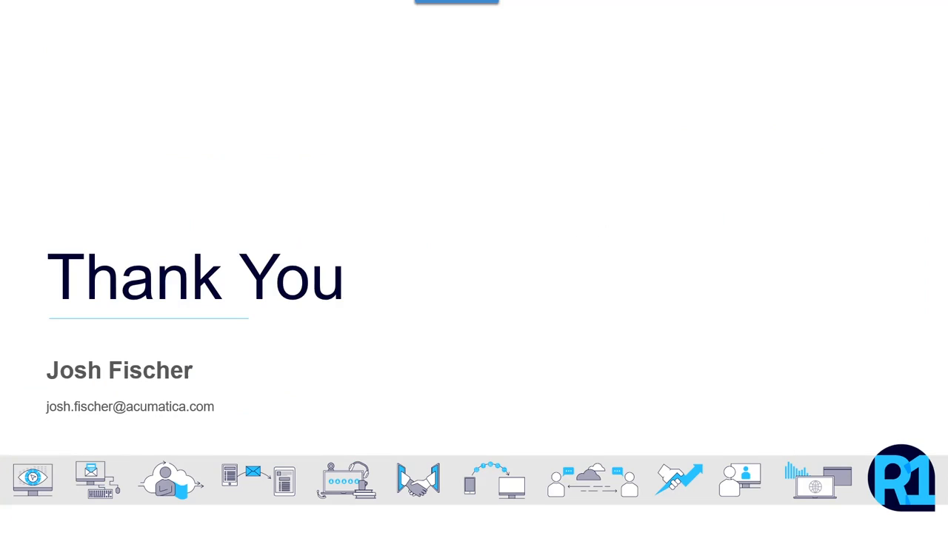